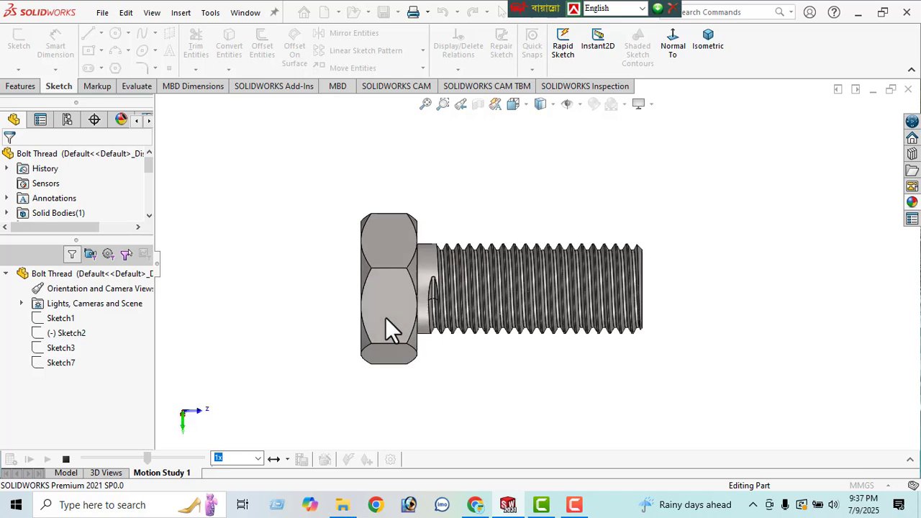
Step: Stop the motion study playback, close the Bolt Thread part without saving, and create a new part document
left_click(65, 460)
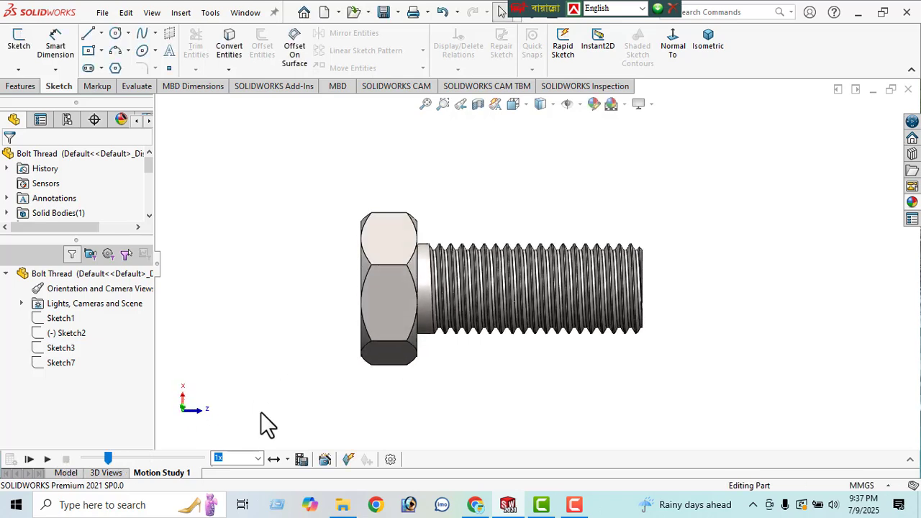
left_click(909, 90)
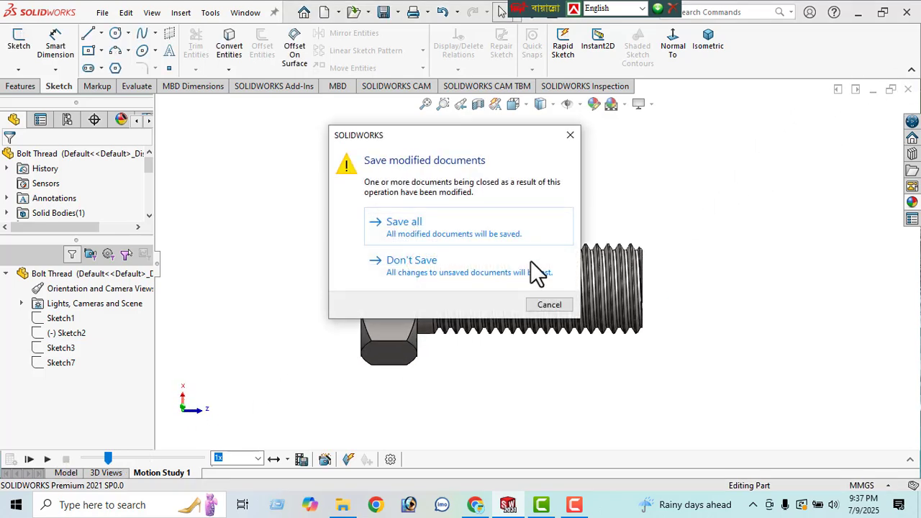
left_click(460, 277)
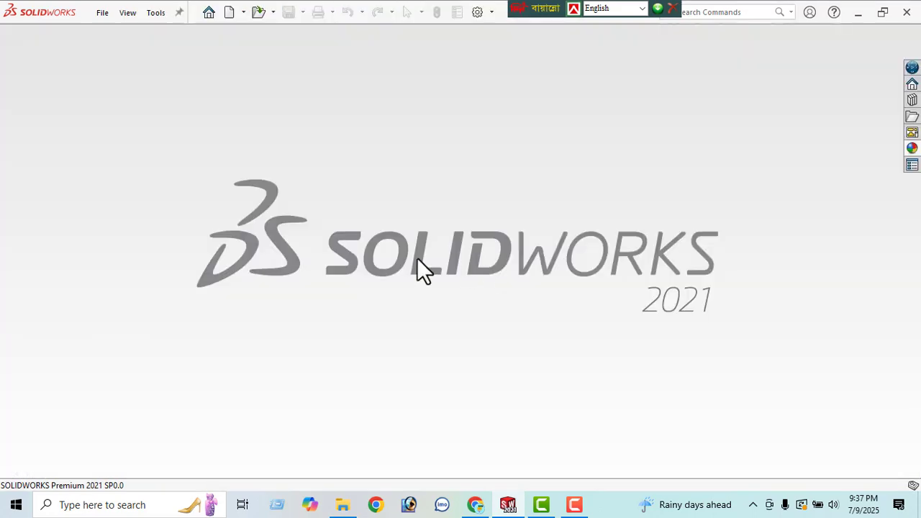
left_click(229, 12)
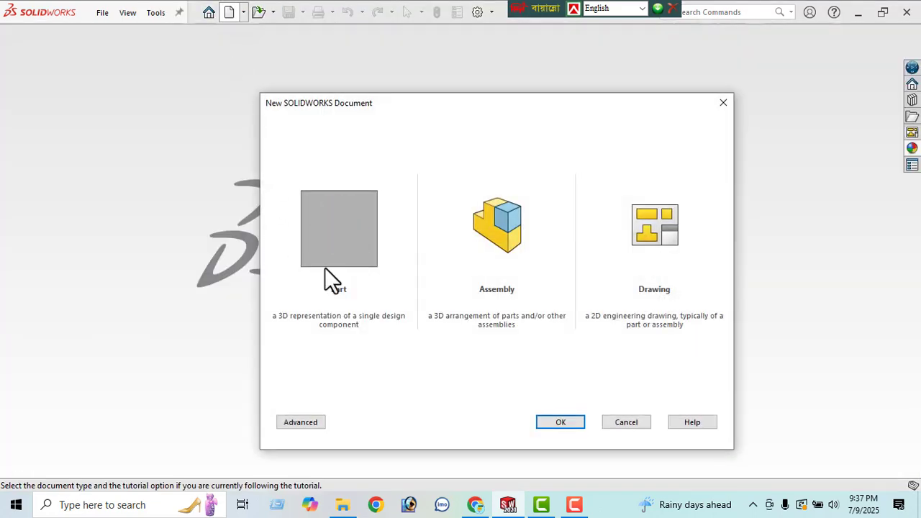
left_click(555, 423)
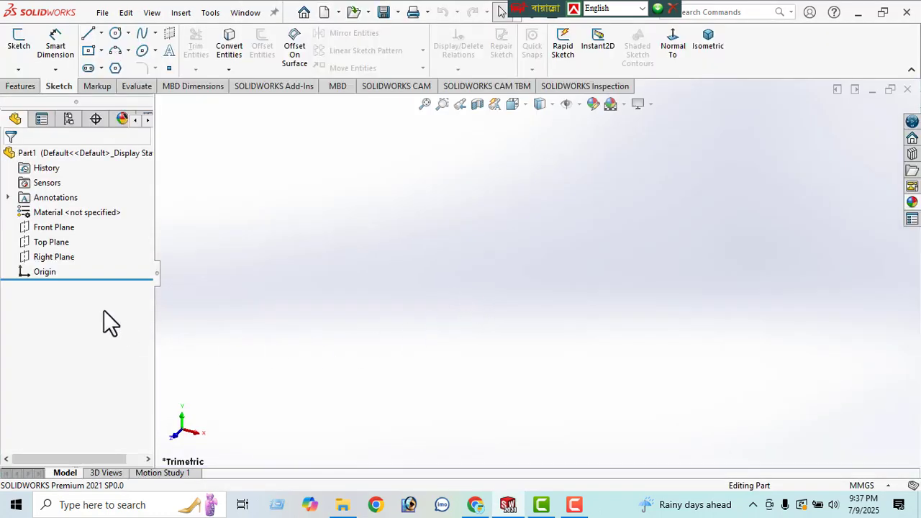
Step: On the Front Plane, sketch a six-sided polygon centred on the origin with an inscribed circle about 153 mm in diameter
left_click(43, 228)
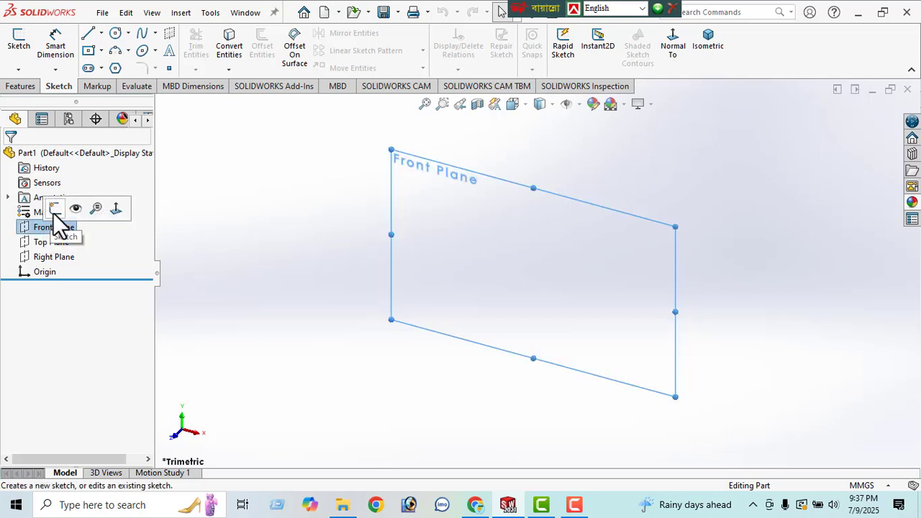
left_click(56, 209)
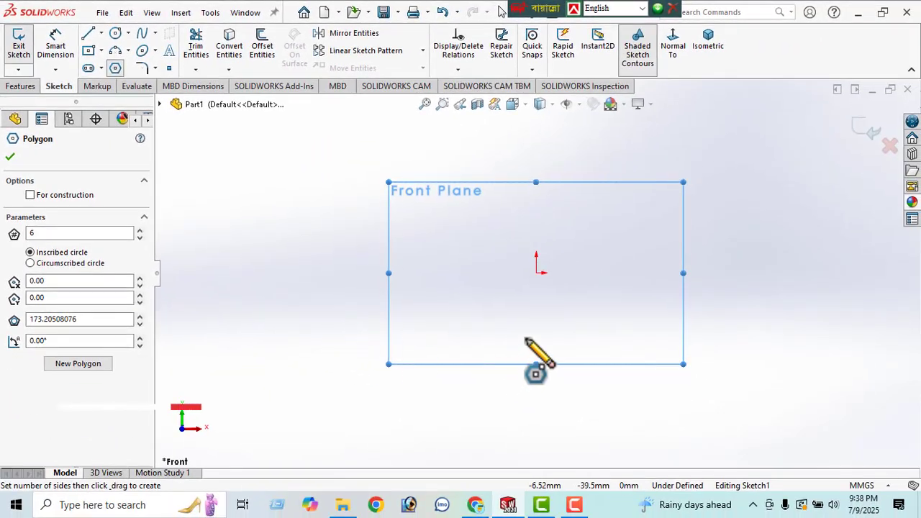
left_click(536, 272)
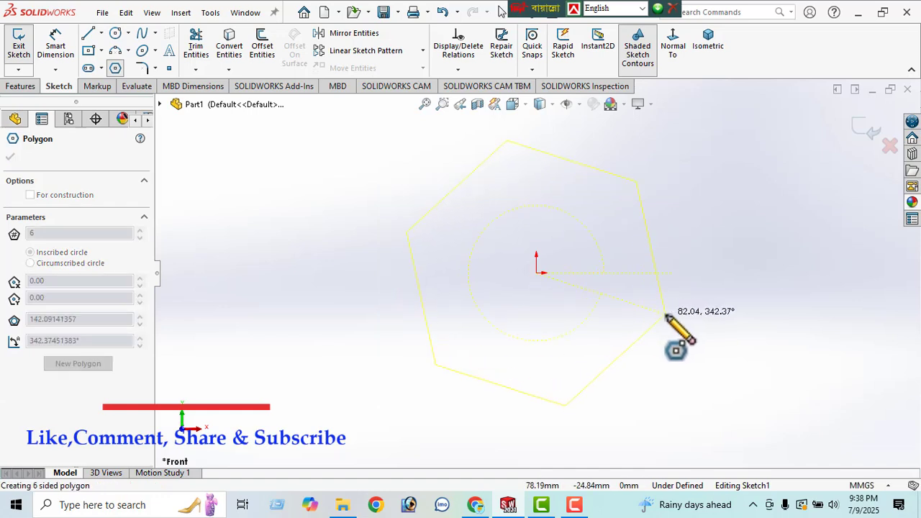
left_click(684, 273)
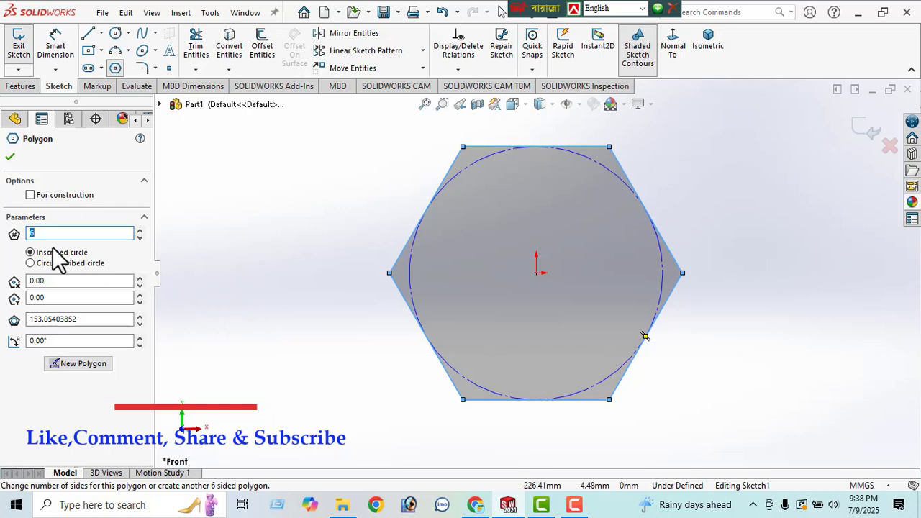
Step: Dimension the distance between two opposite sloping sides of the hexagon as 24 mm
left_click(55, 49)
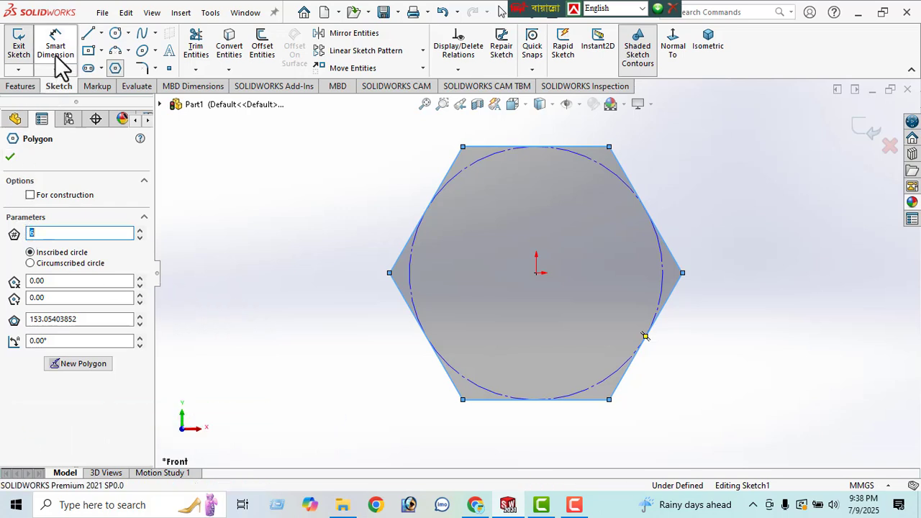
left_click(430, 216)
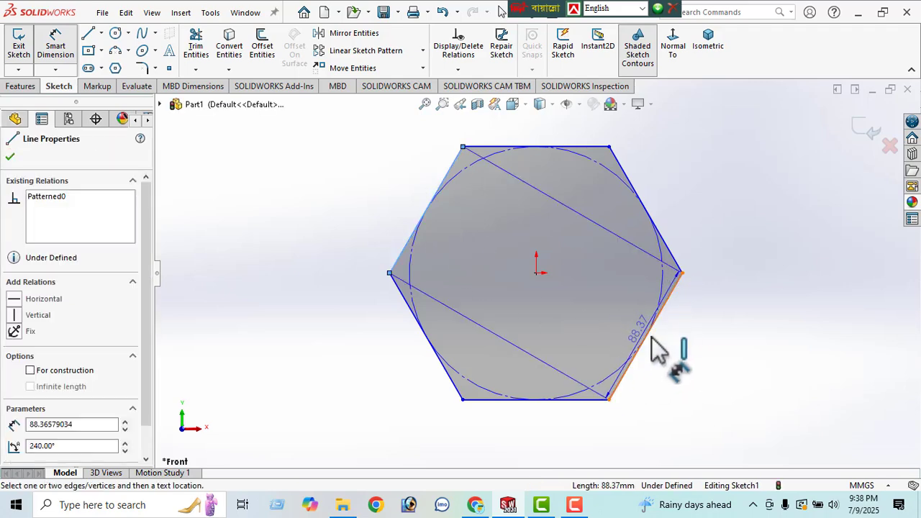
left_click(653, 347)
left_click(448, 426)
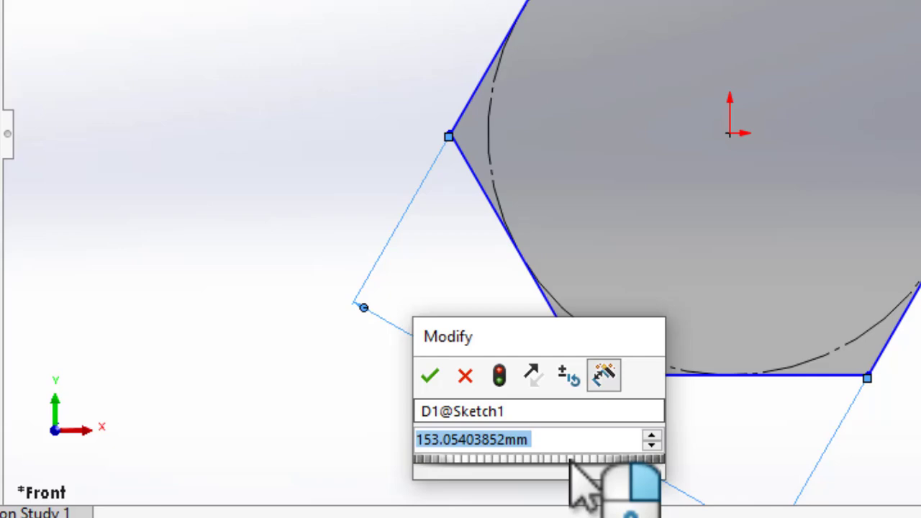
type("24")
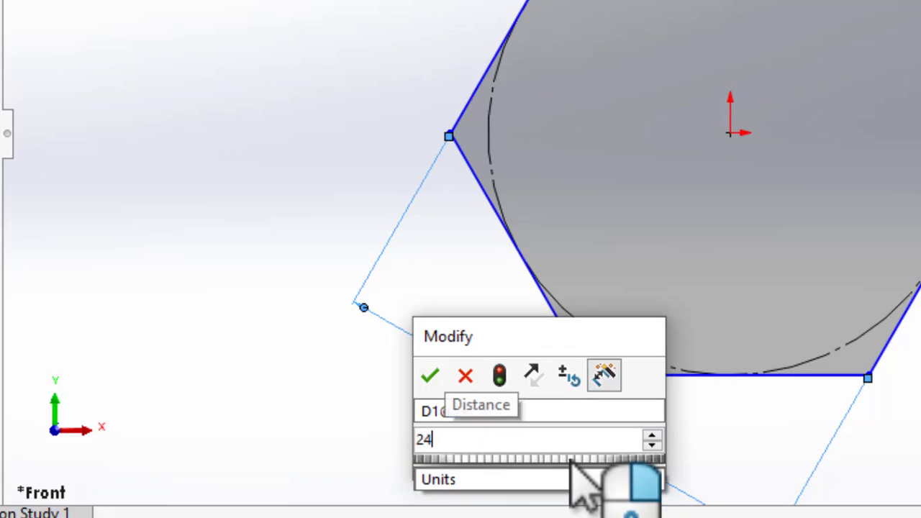
key("Return")
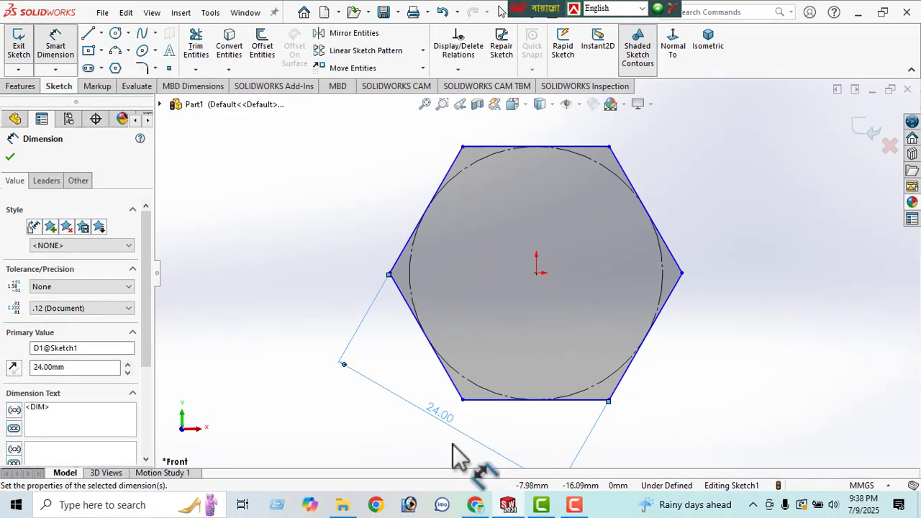
left_click(9, 158)
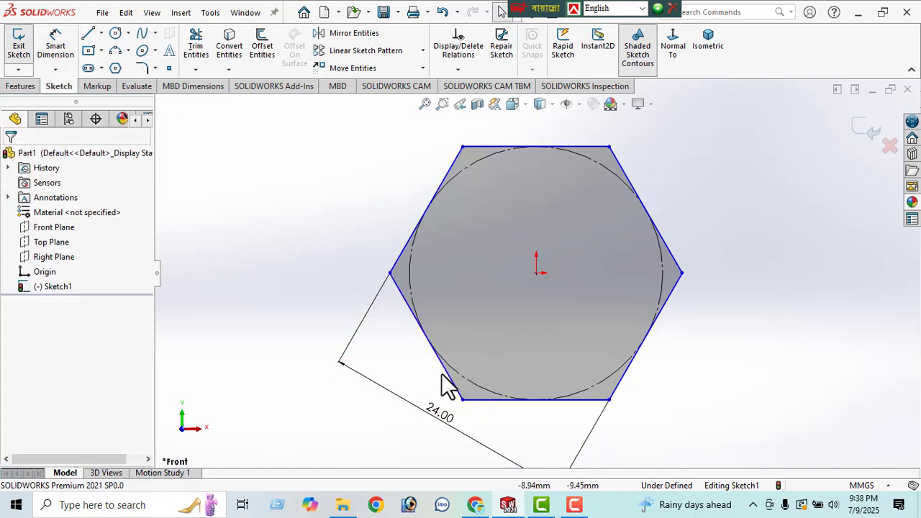
Step: Add a Vertical relation to the hexagon's lower-left side
left_click(442, 365)
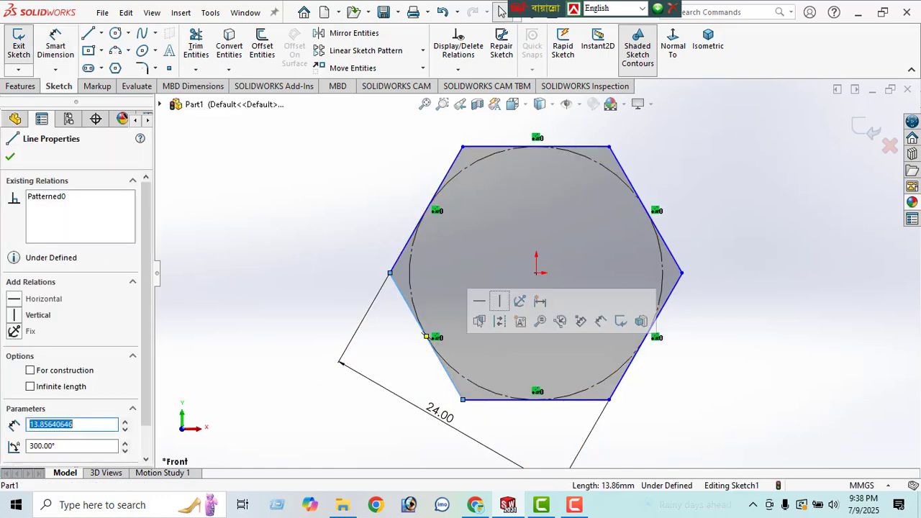
left_click(502, 306)
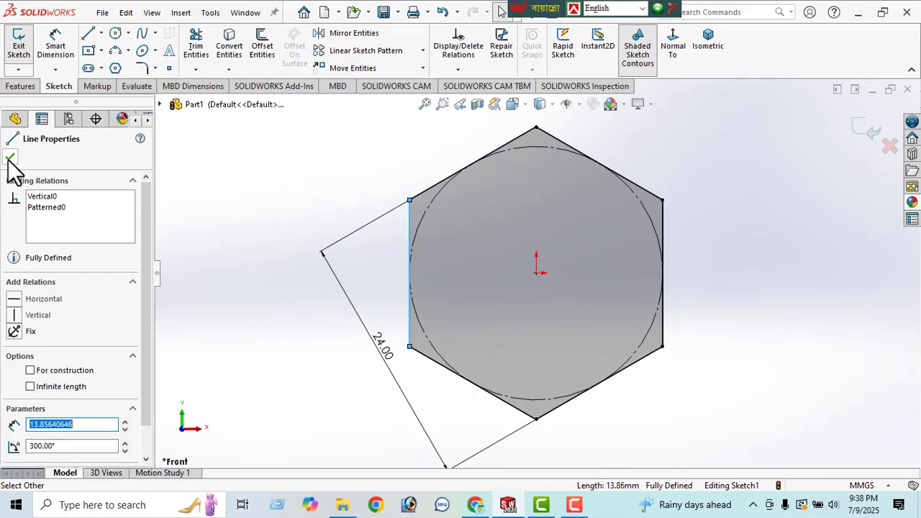
left_click(12, 169)
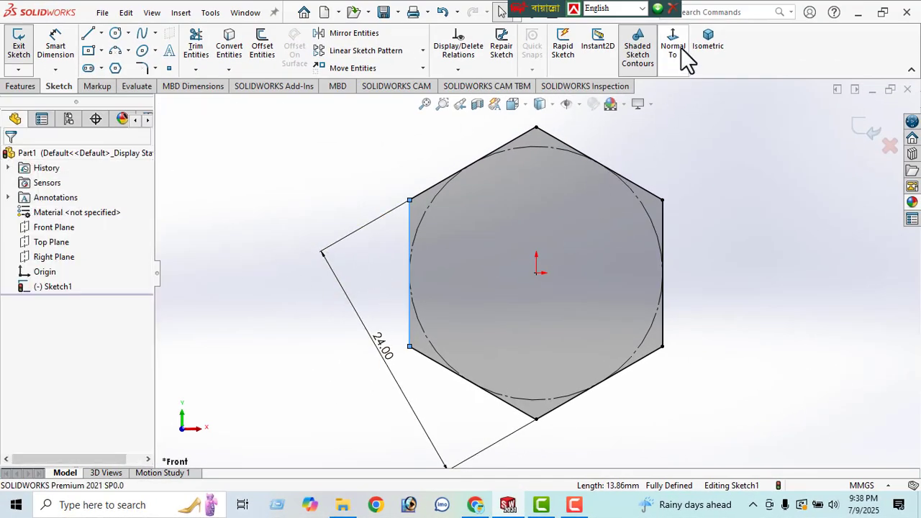
Step: Extrude the hexagon sketch as a boss with the Mid Plane end condition and a depth of 12 mm
left_click(705, 49)
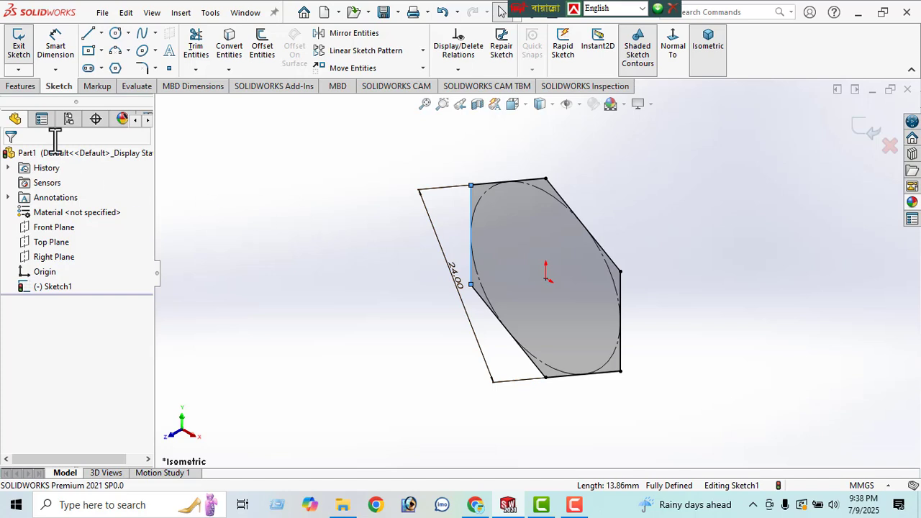
left_click(21, 86)
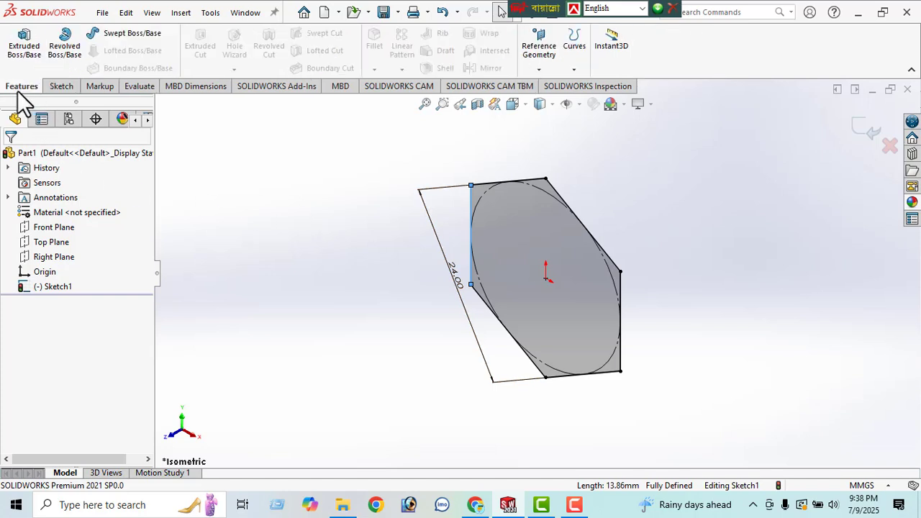
left_click(25, 50)
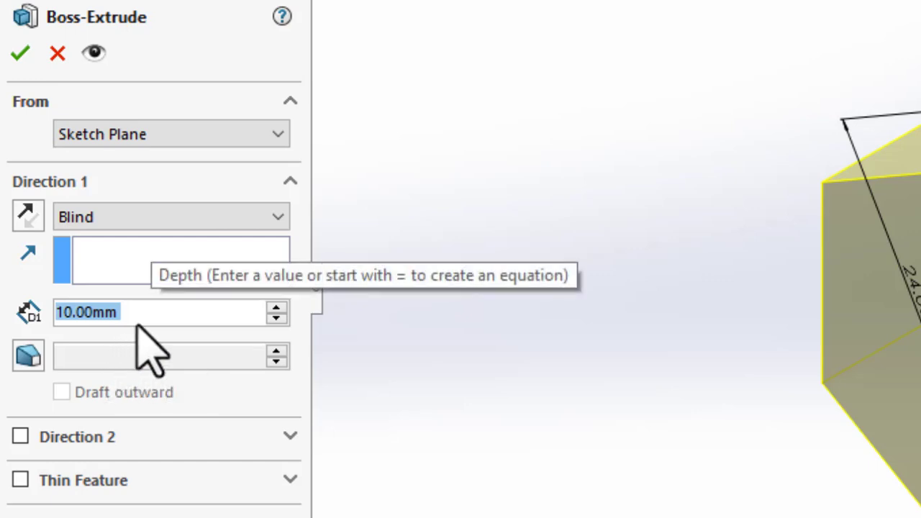
left_click(257, 216)
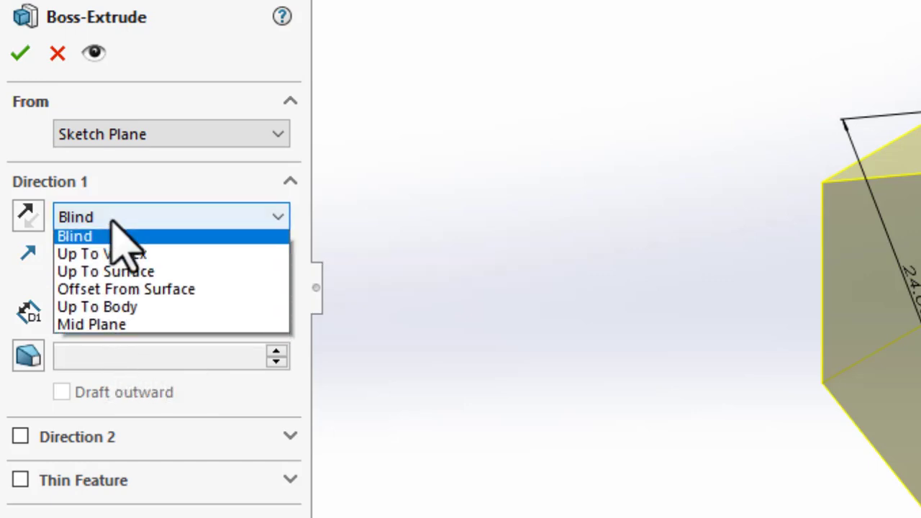
left_click(97, 331)
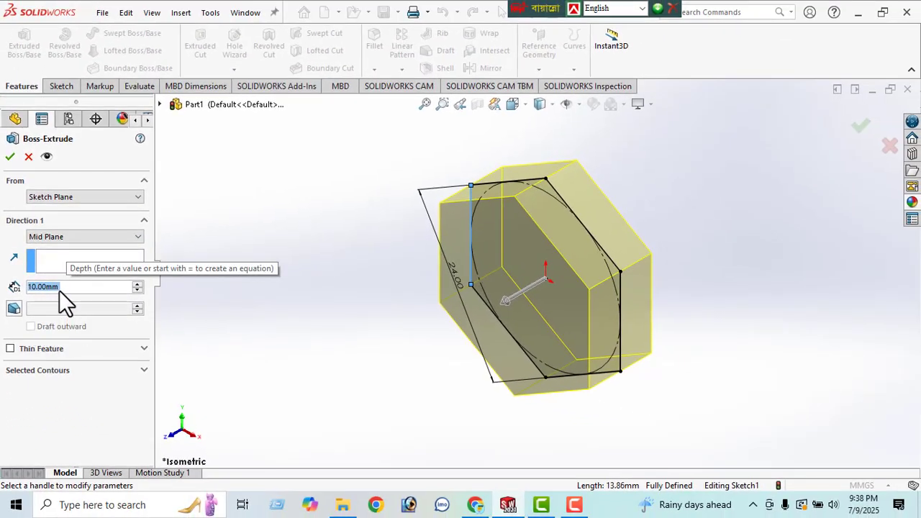
type("12")
key("Return")
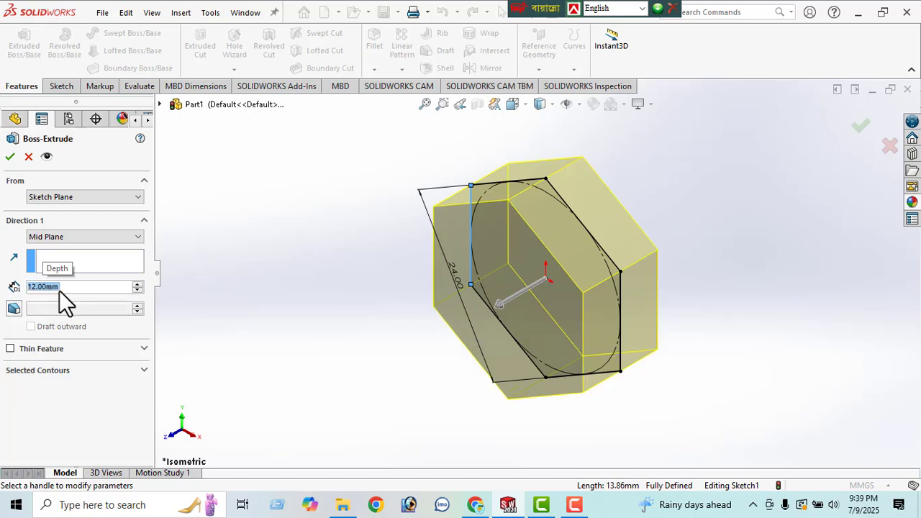
left_click(10, 157)
Step: On the hexagonal front face, sketch a circle centred on the origin reaching the flat sides, about 12 mm in radius
middle_click_drag(263, 309, 395, 96)
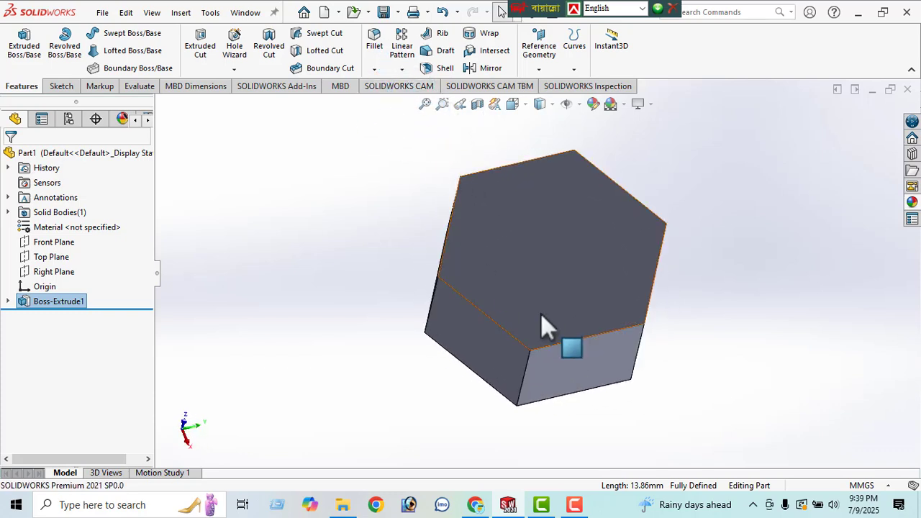
middle_click_drag(540, 313, 503, 298)
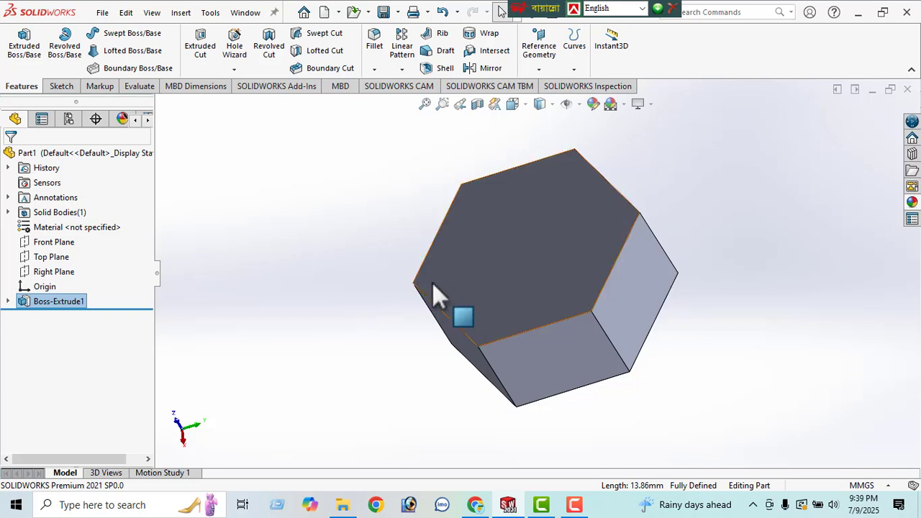
left_click(538, 259)
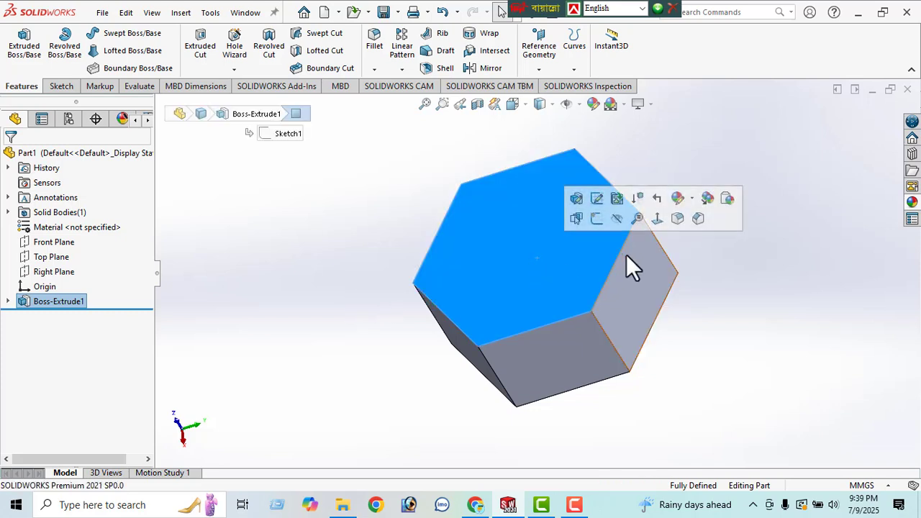
left_click(658, 220)
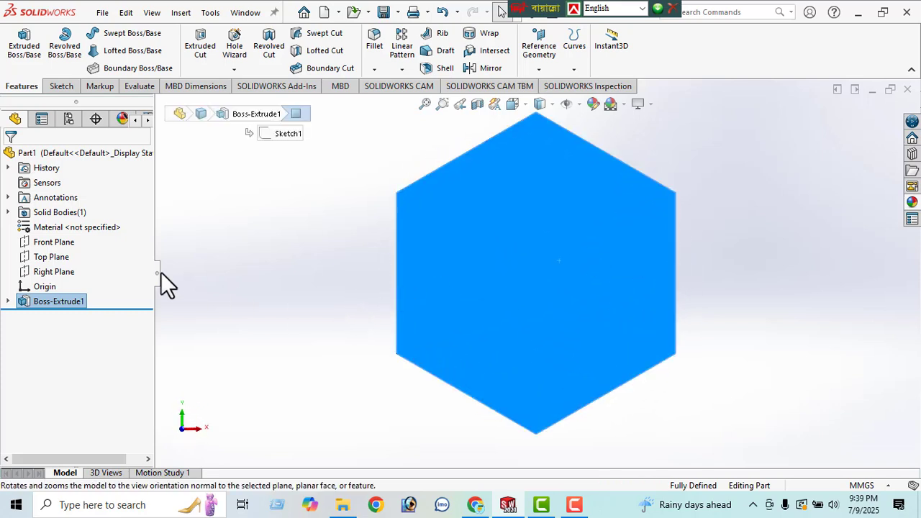
left_click(64, 90)
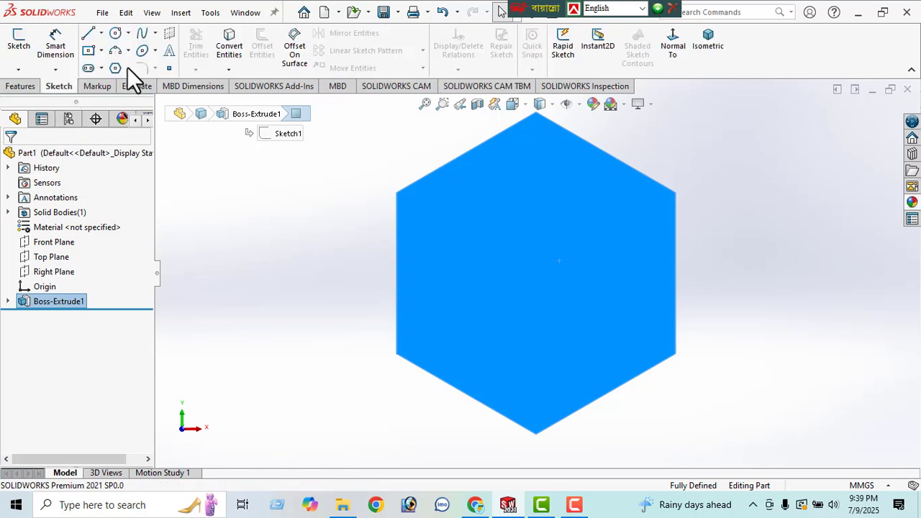
left_click(114, 35)
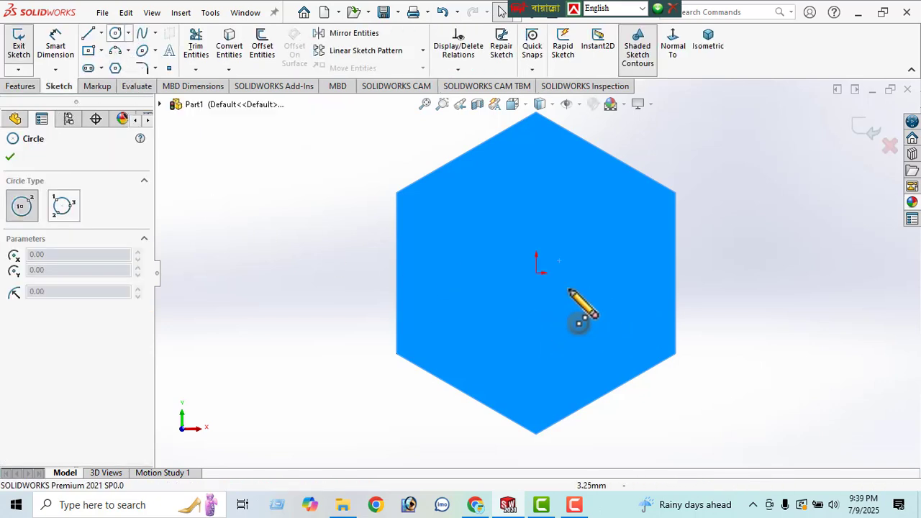
left_click(536, 273)
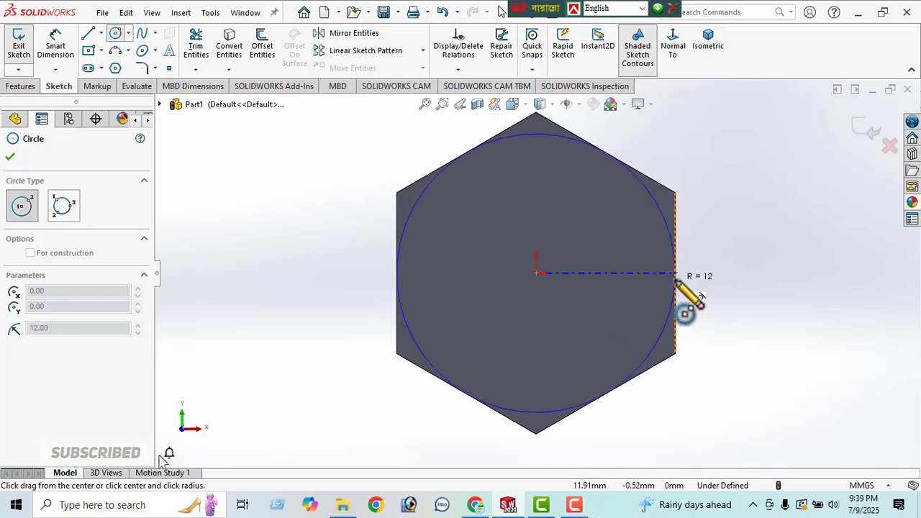
left_click(676, 280)
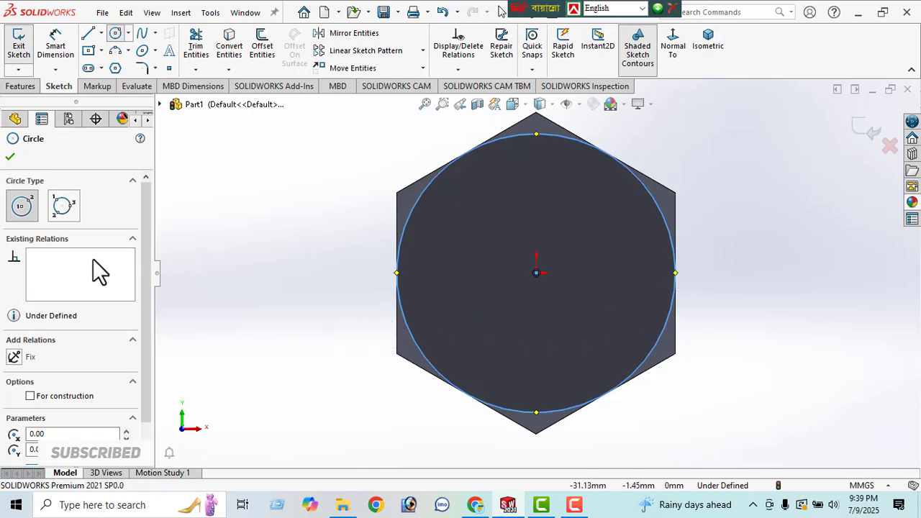
mouse_move(419, 303)
middle_mouse_down()
mouse_move(397, 275)
mouse_move(363, 279)
middle_mouse_up()
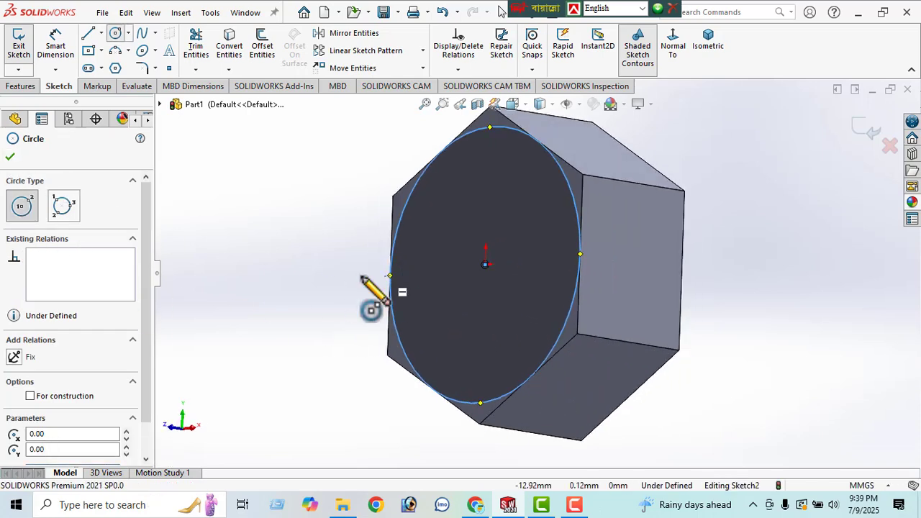
left_click(10, 158)
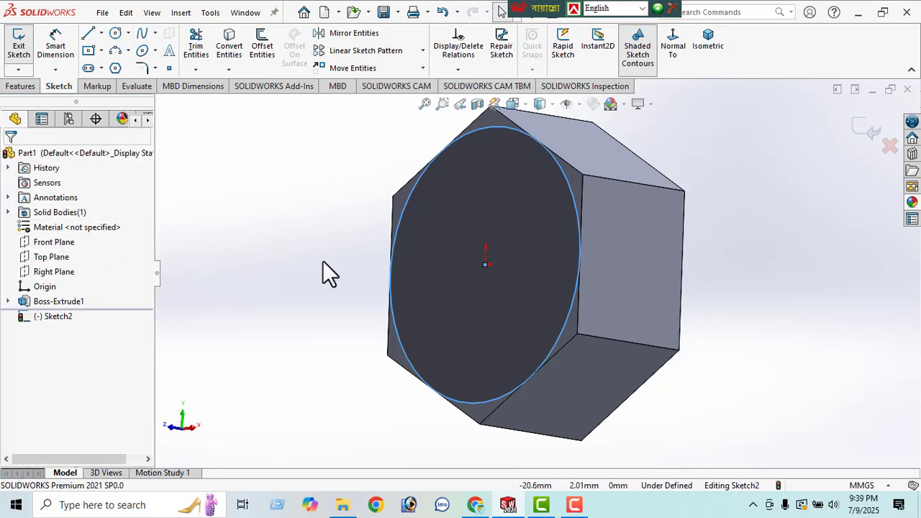
mouse_move(695, 352)
middle_mouse_down()
mouse_move(719, 316)
mouse_move(641, 308)
mouse_move(602, 282)
mouse_move(574, 222)
mouse_move(560, 255)
mouse_move(510, 289)
middle_mouse_up()
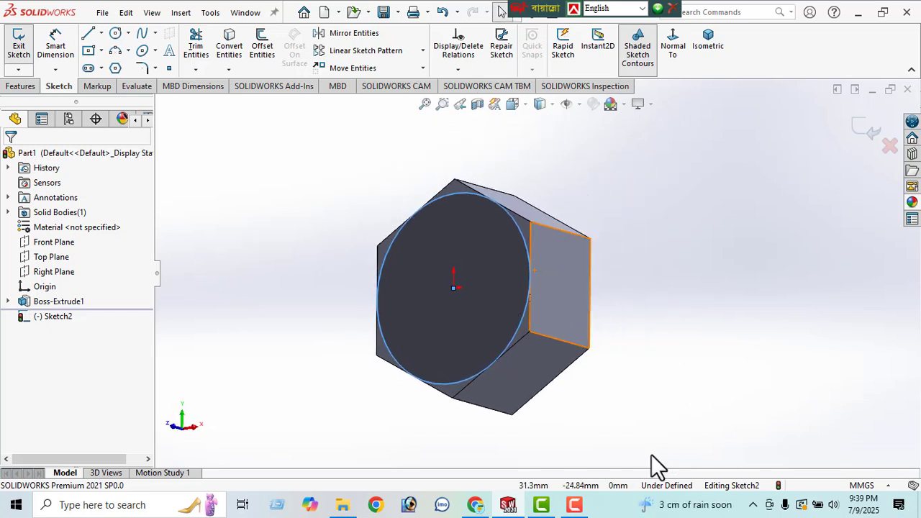
Step: Cut-extrude the circle Through All with the side to cut flipped and a 45° draft, chamfering the corners of the hexagonal head
left_click(21, 87)
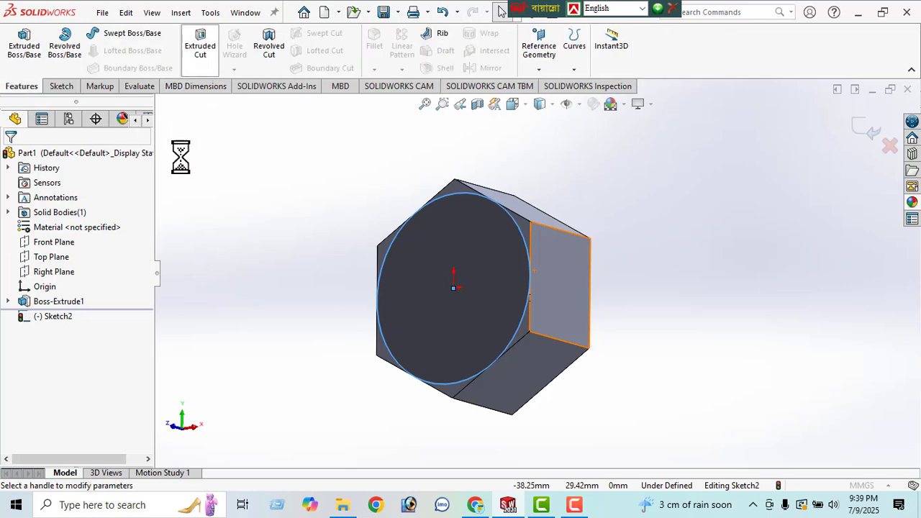
left_click(65, 238)
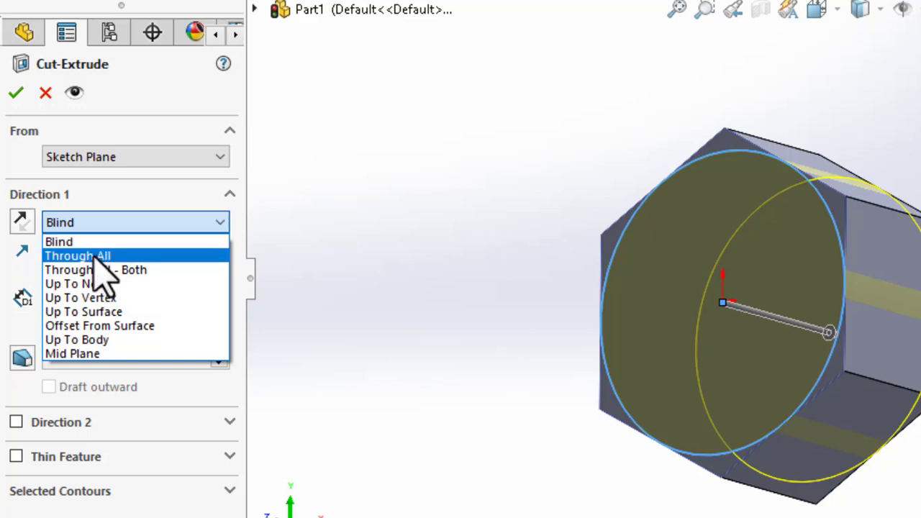
left_click(79, 256)
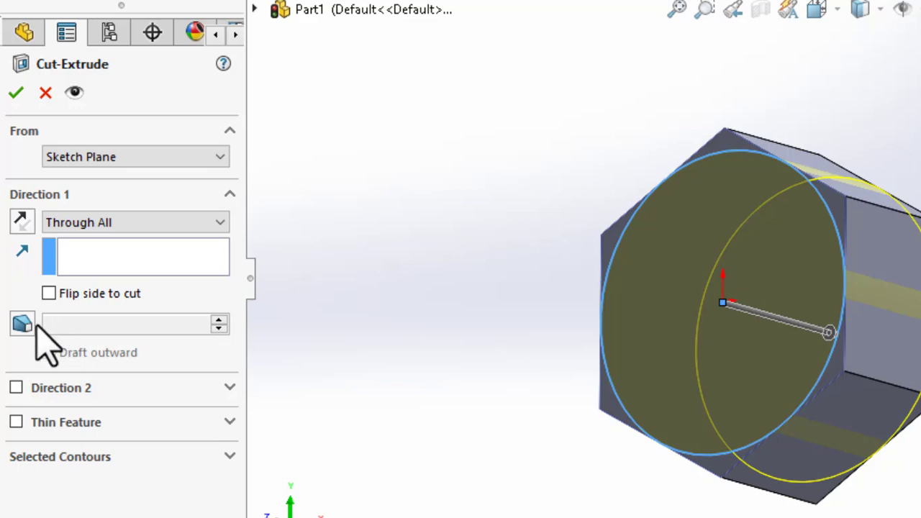
left_click(49, 294)
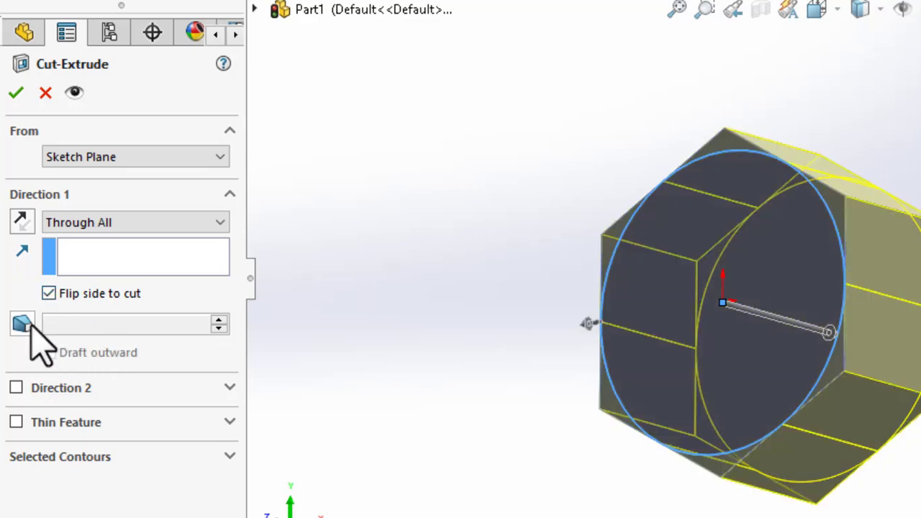
left_click(28, 325)
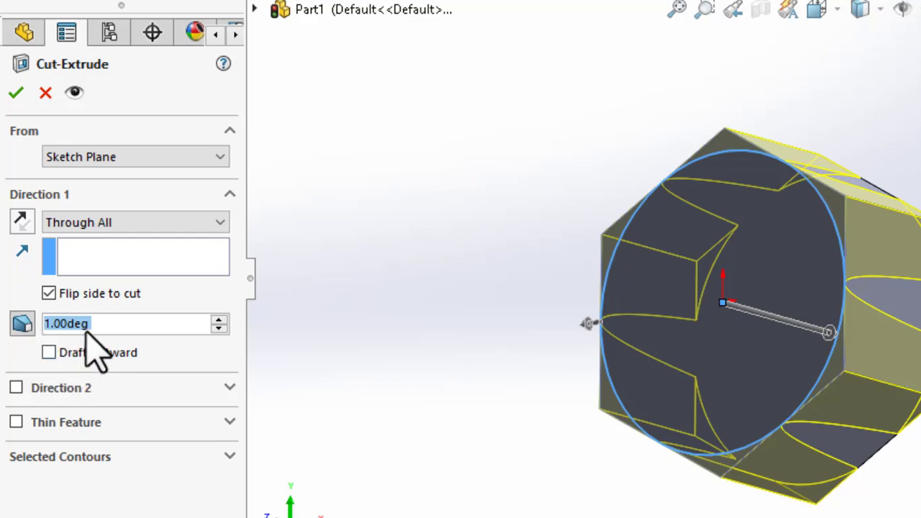
type("45")
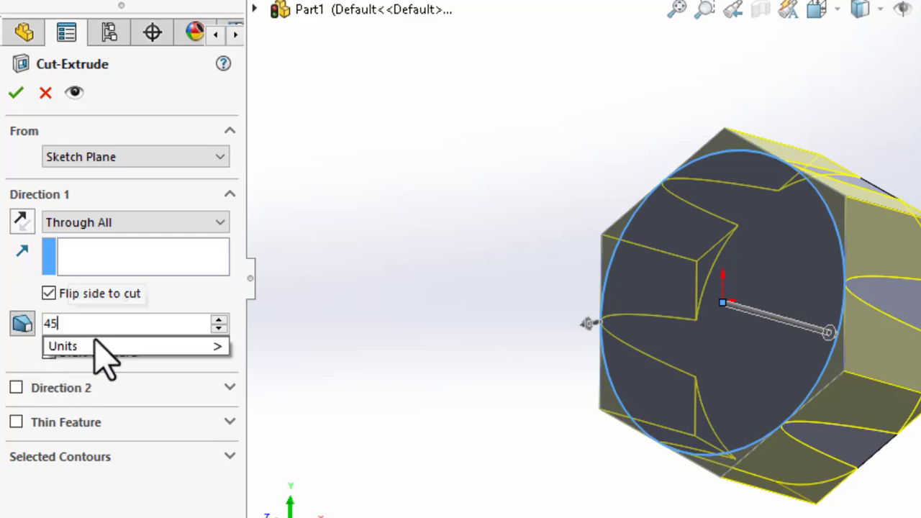
key("Return")
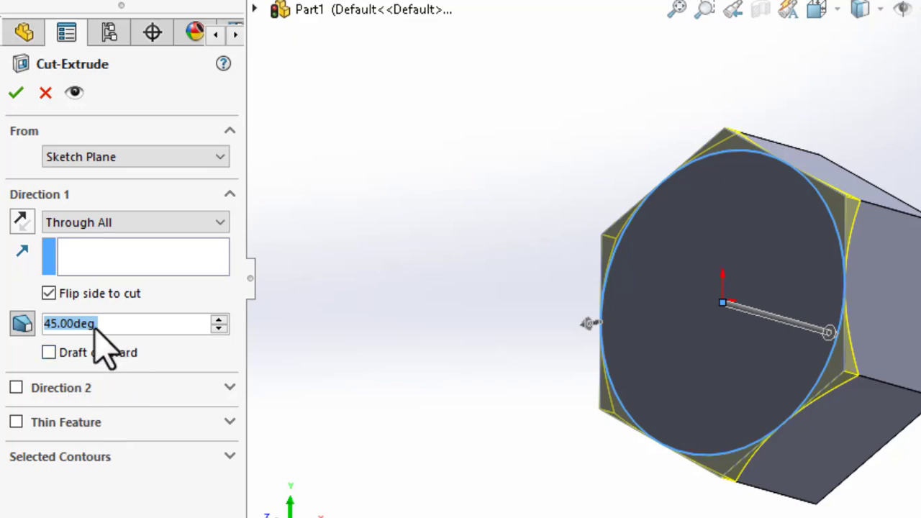
left_click(48, 293)
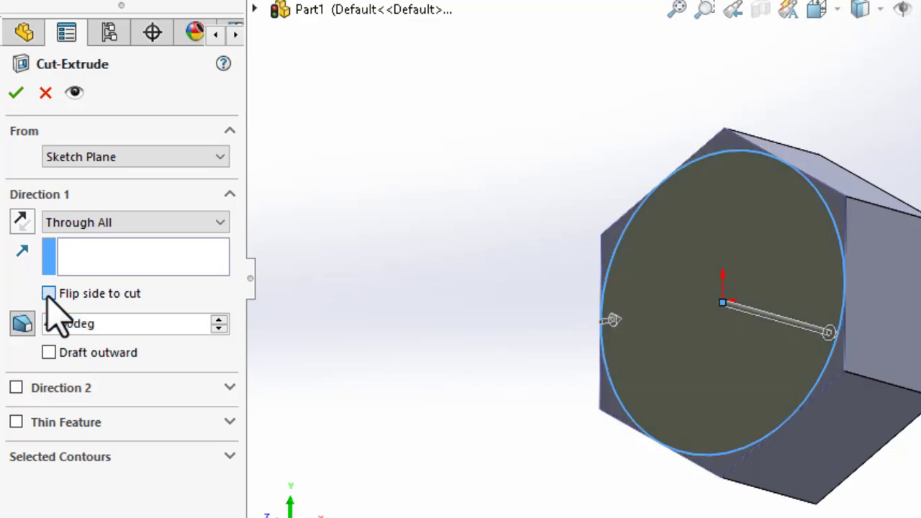
left_click(48, 294)
middle_click_drag(397, 339, 577, 333)
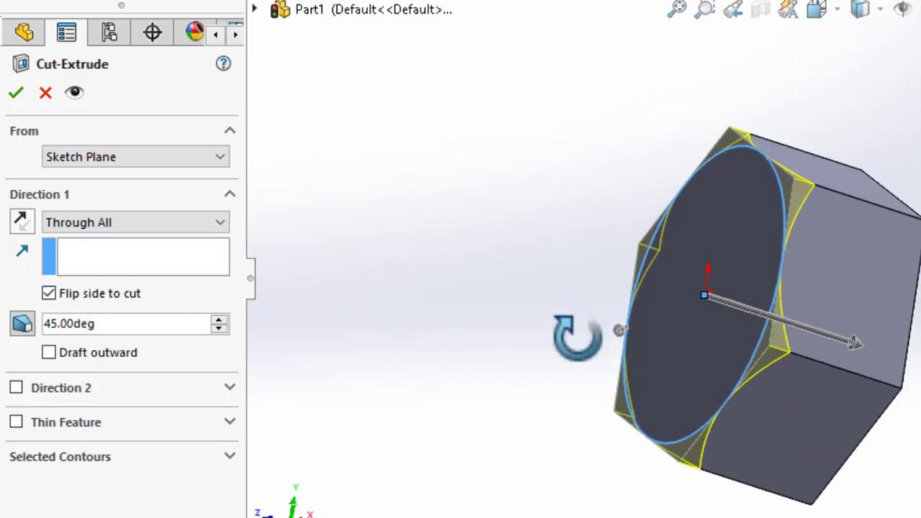
left_click(15, 94)
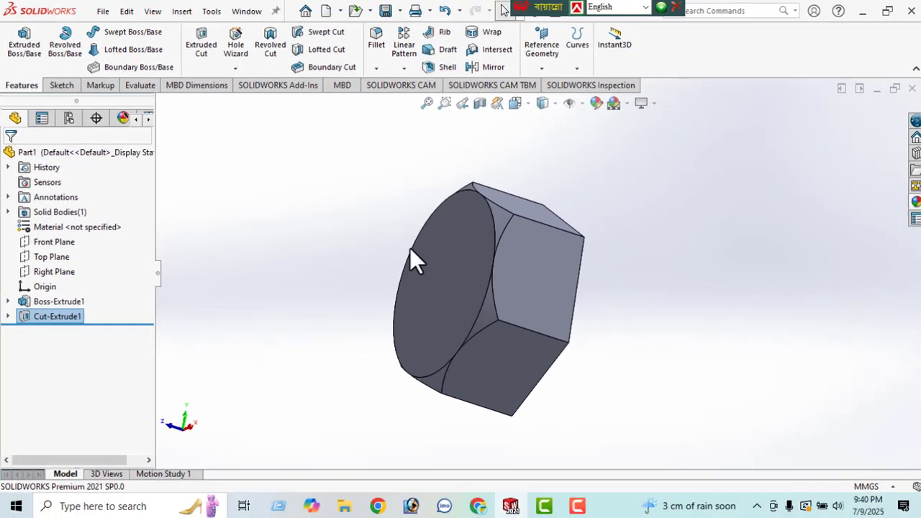
Step: Mirror the drafted corner cut about the Front Plane onto the opposite side of the head
middle_click_drag(654, 242, 735, 433)
middle_click_drag(461, 370, 384, 329)
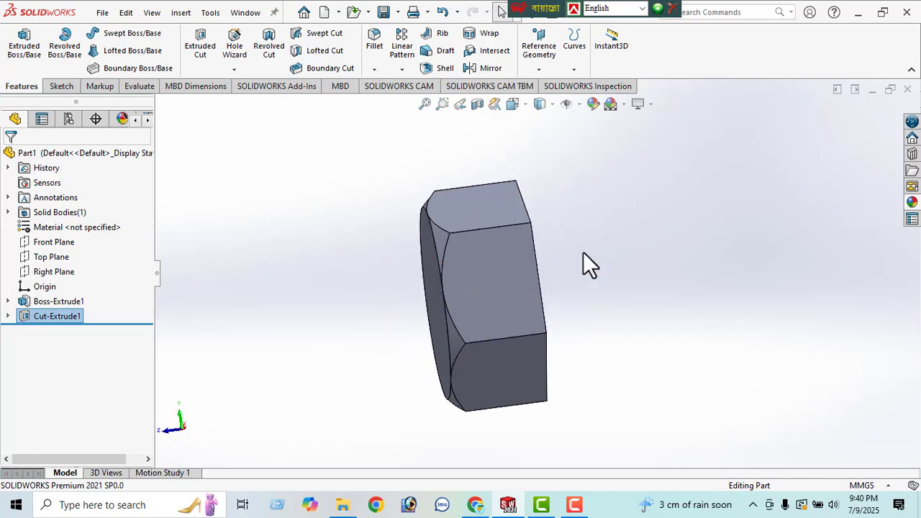
middle_click_drag(583, 252, 475, 271)
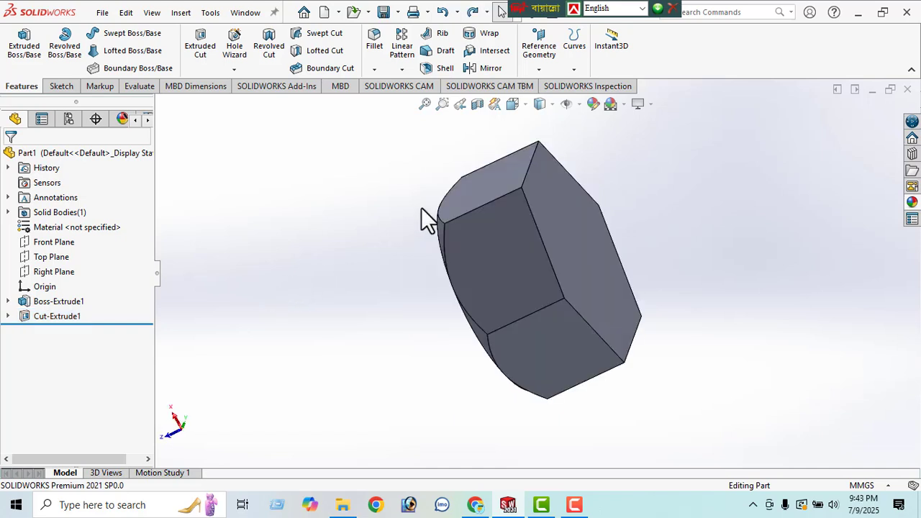
left_click(401, 71)
left_click(418, 119)
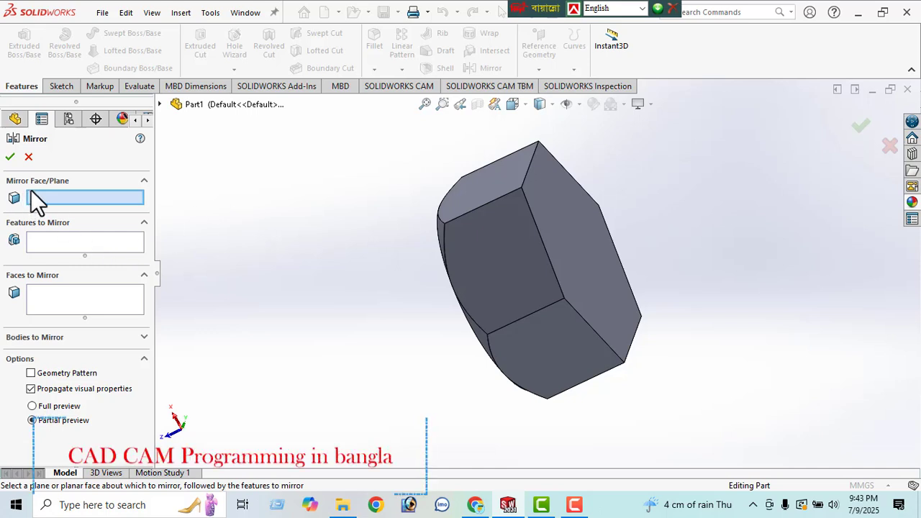
left_click(161, 105)
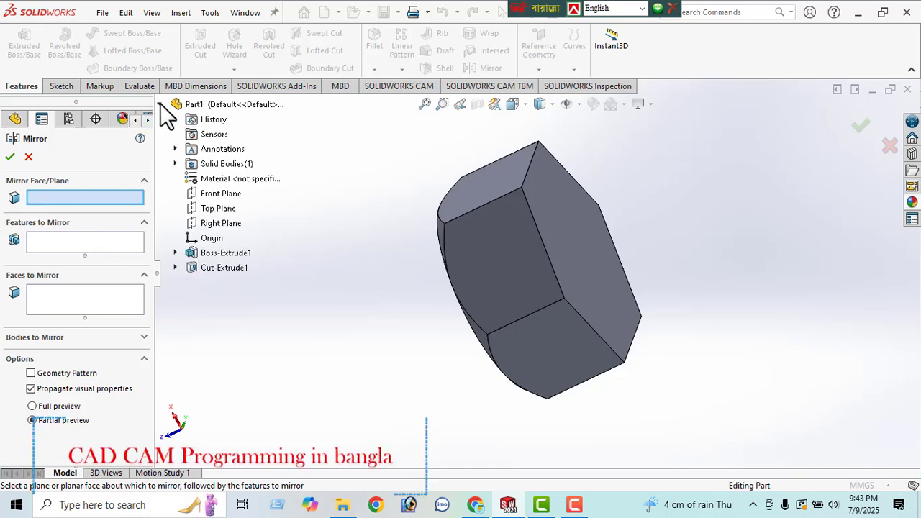
left_click(216, 194)
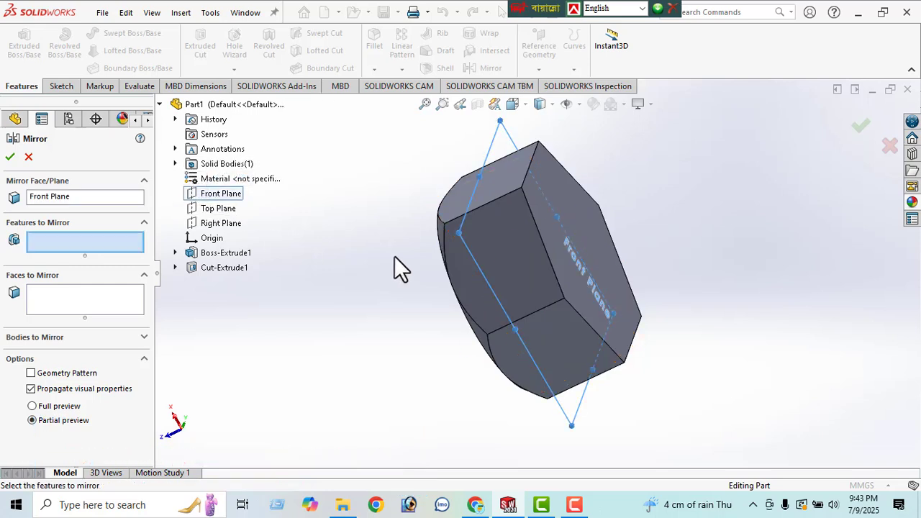
middle_click_drag(396, 267, 403, 213)
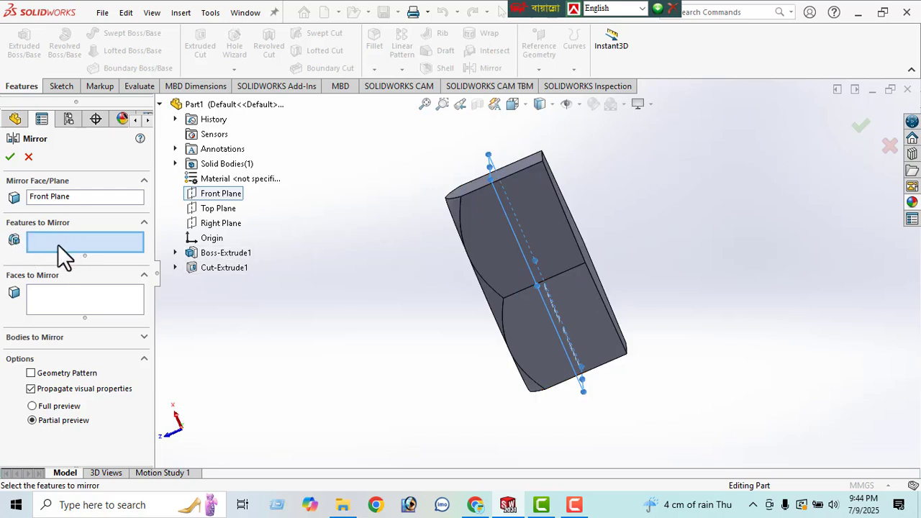
left_click(224, 269)
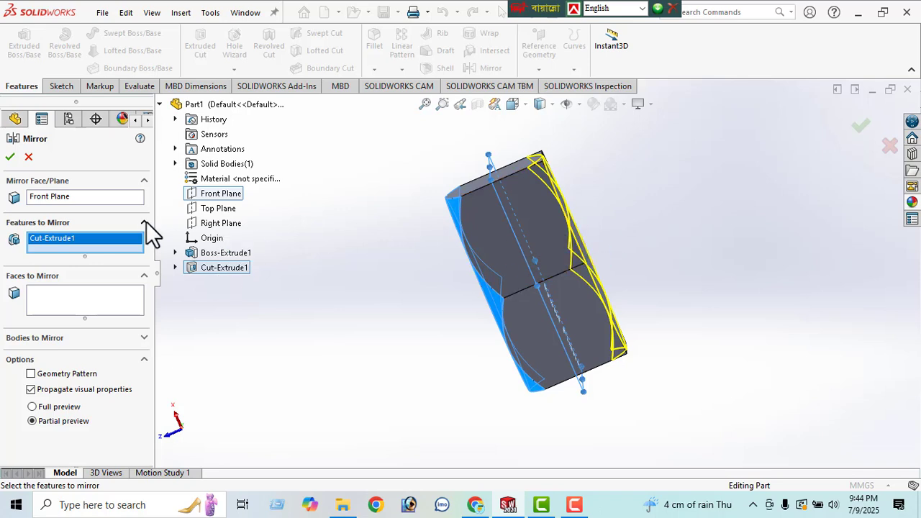
left_click(9, 158)
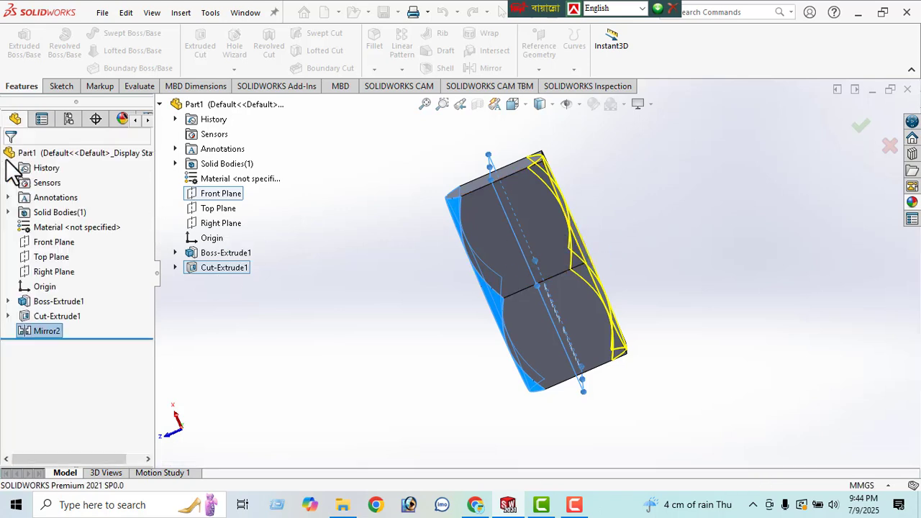
Step: On the head's front circular face, sketch a circle about 13.4 mm in diameter centred on the origin
middle_click_drag(352, 205, 312, 257)
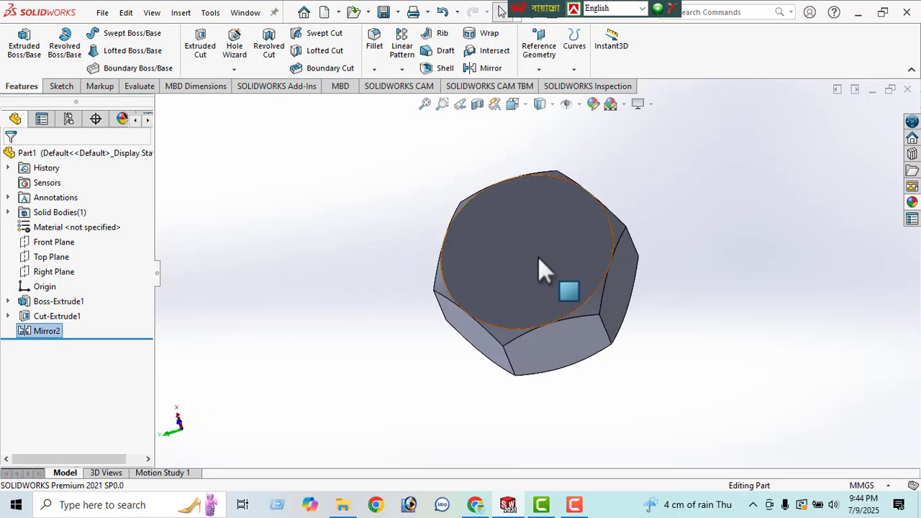
left_click(538, 256)
left_click(658, 215)
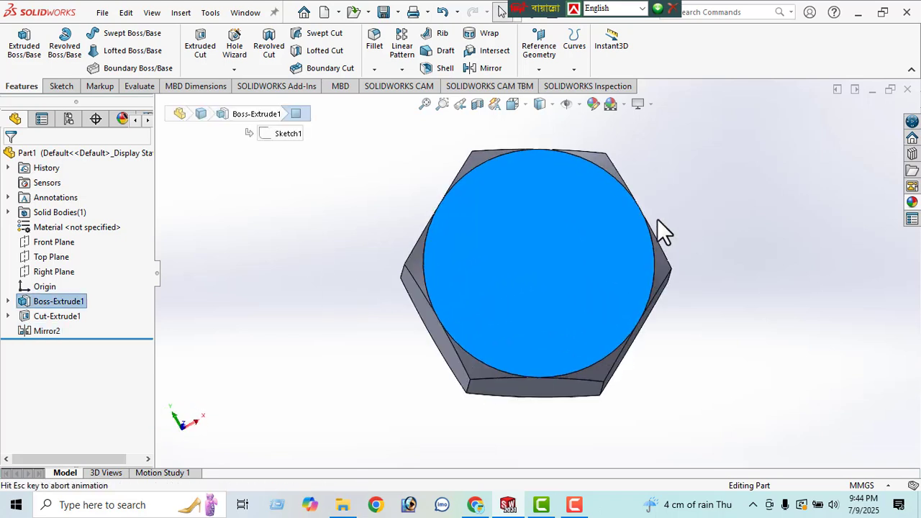
left_click(63, 92)
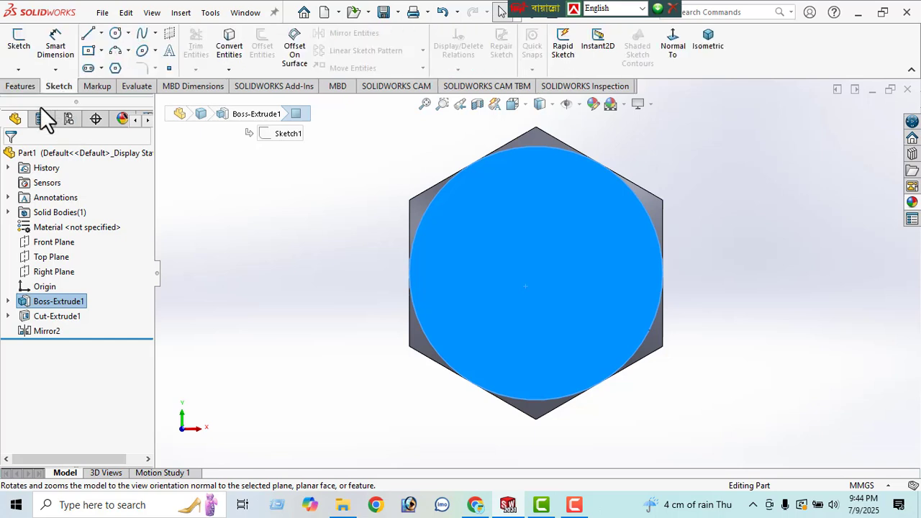
left_click(115, 34)
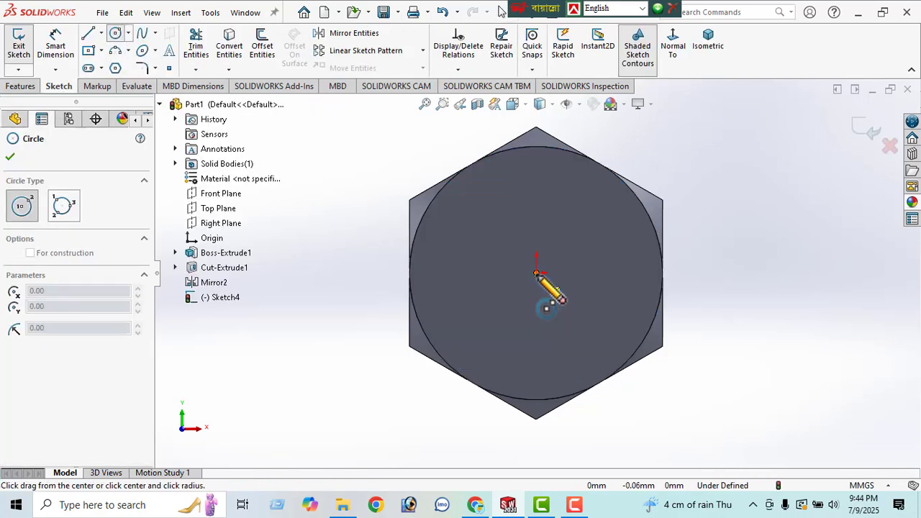
left_click_drag(536, 273, 574, 332)
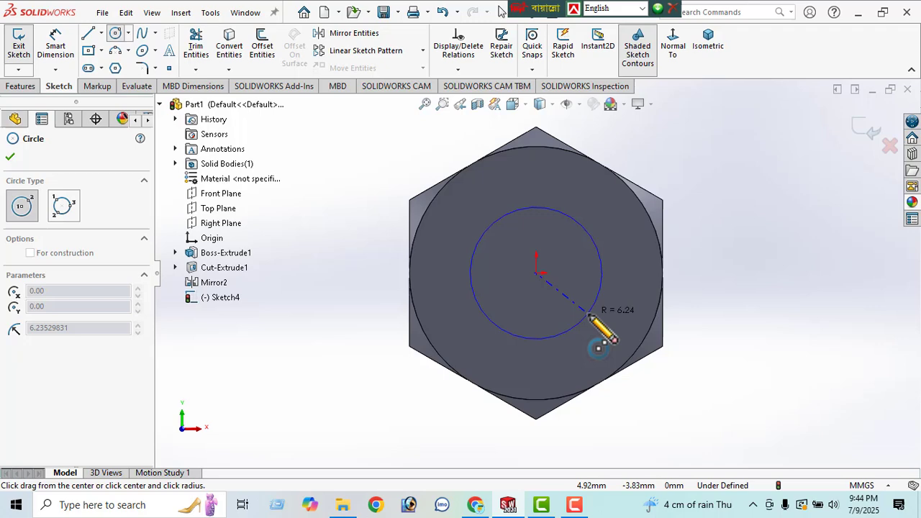
Step: Dimension the shank circle's diameter as 16 mm
left_click(63, 54)
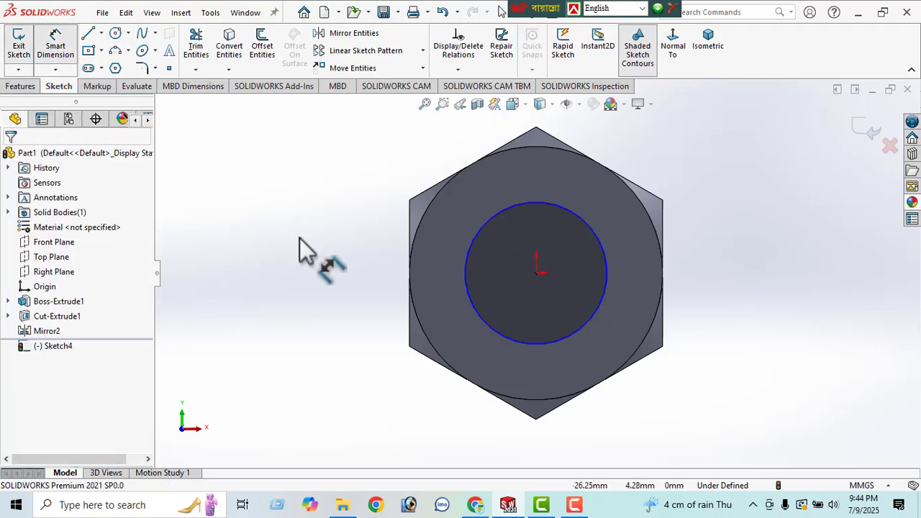
left_click(470, 250)
left_click(338, 259)
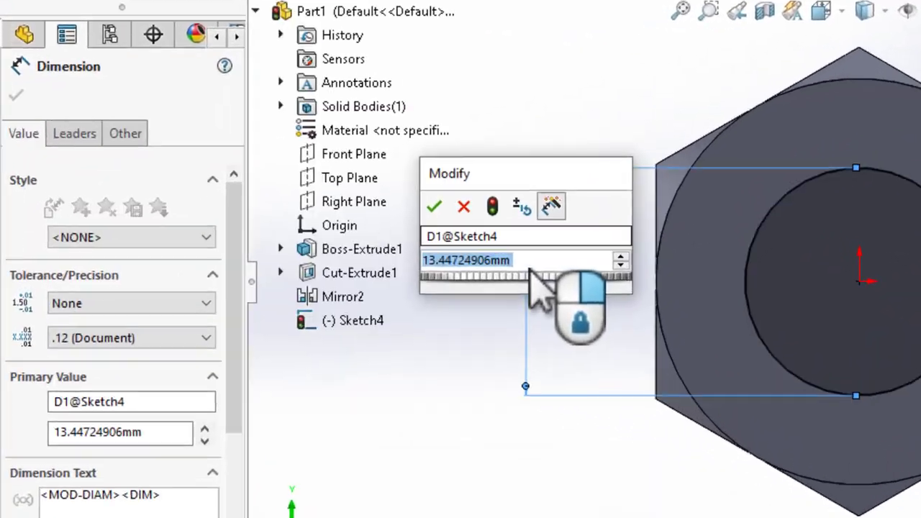
type("16")
key("Return")
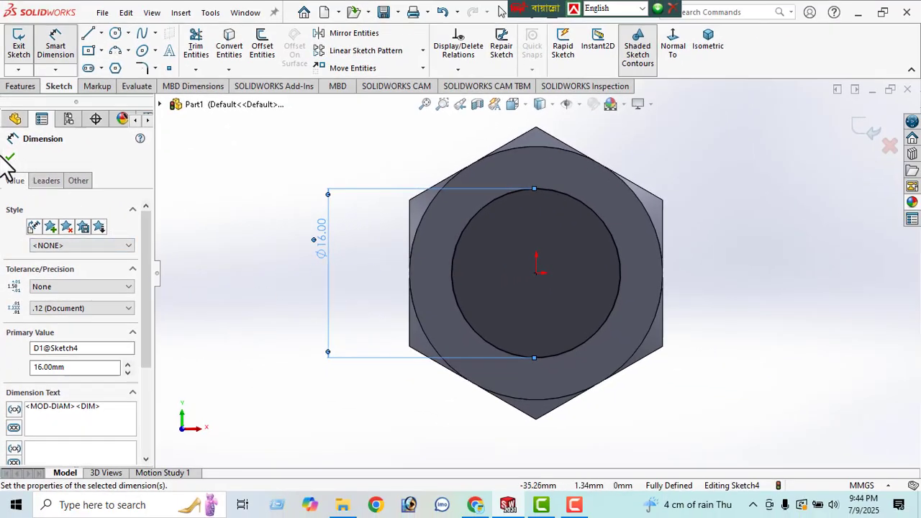
left_click(10, 159)
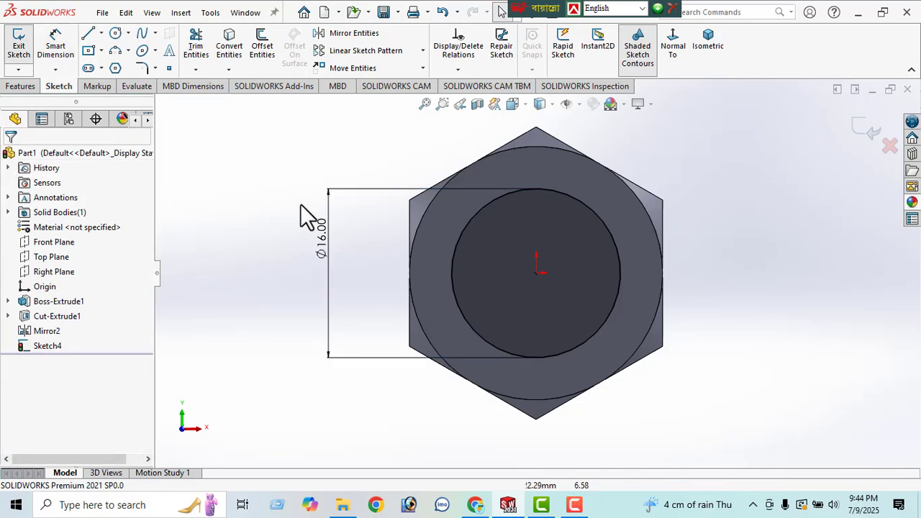
Step: Set up a Blind boss extrusion of the 16 mm circle with a depth of 75 mm, merged with the head
left_click(709, 45)
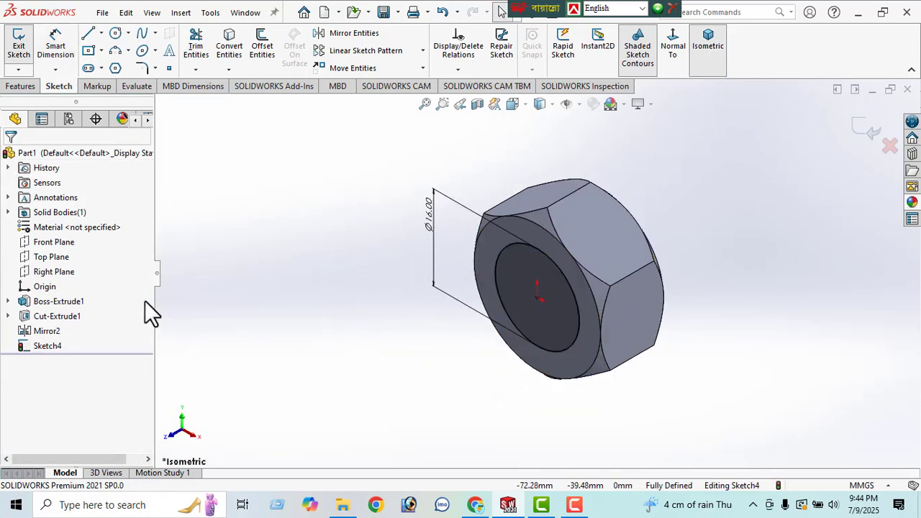
left_click(21, 87)
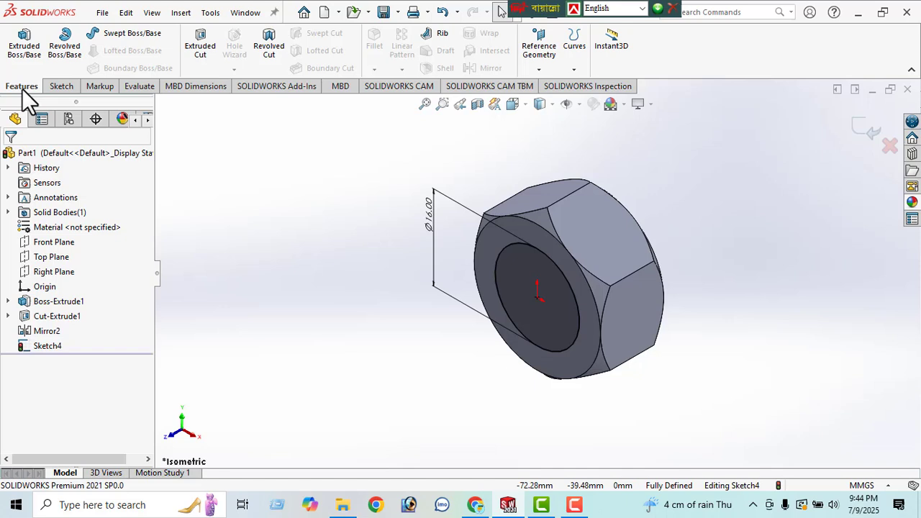
left_click(27, 50)
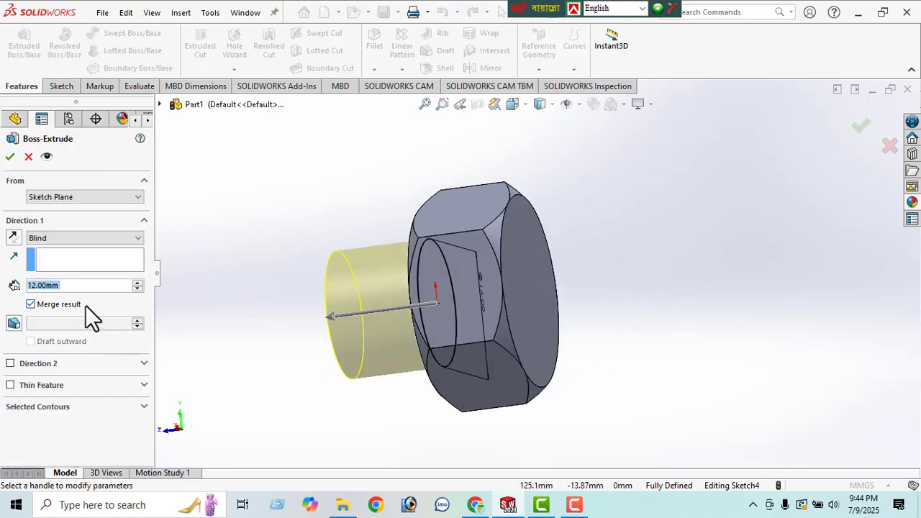
type("75")
key("Return")
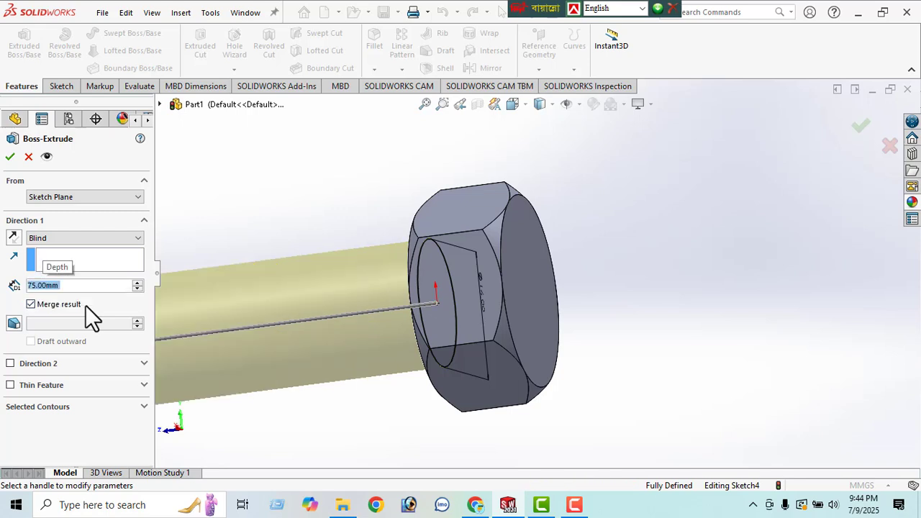
scroll(466, 316, "up", 5)
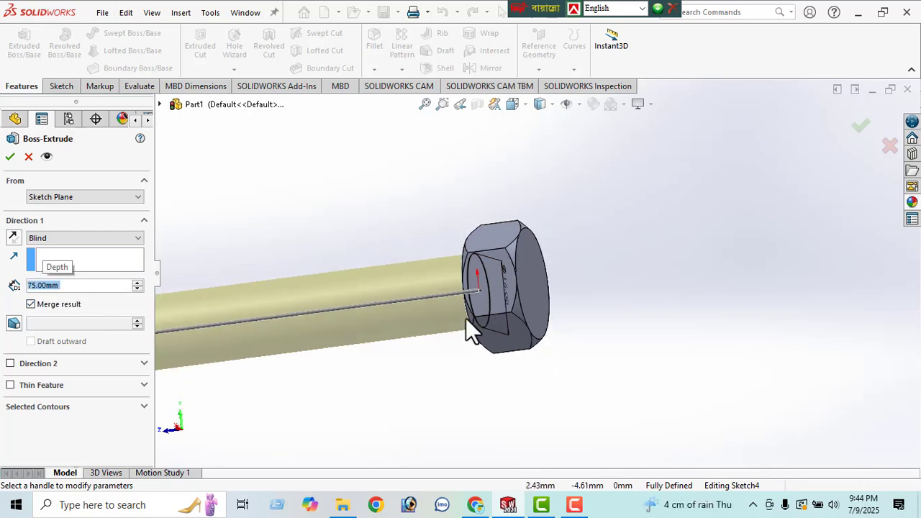
middle_click_drag(468, 329, 513, 324)
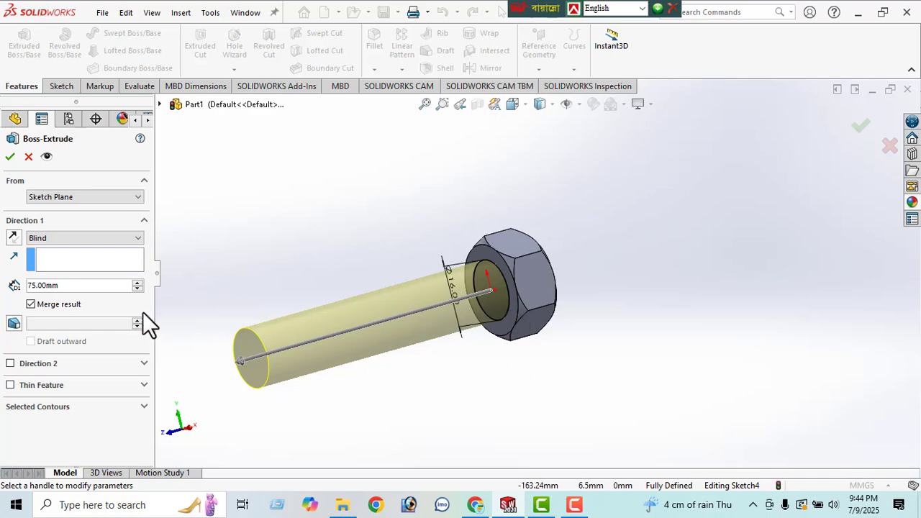
Step: Set the shank extrusion's Blind depth to 45 mm and complete the boss
left_click(66, 287)
left_click(65, 287)
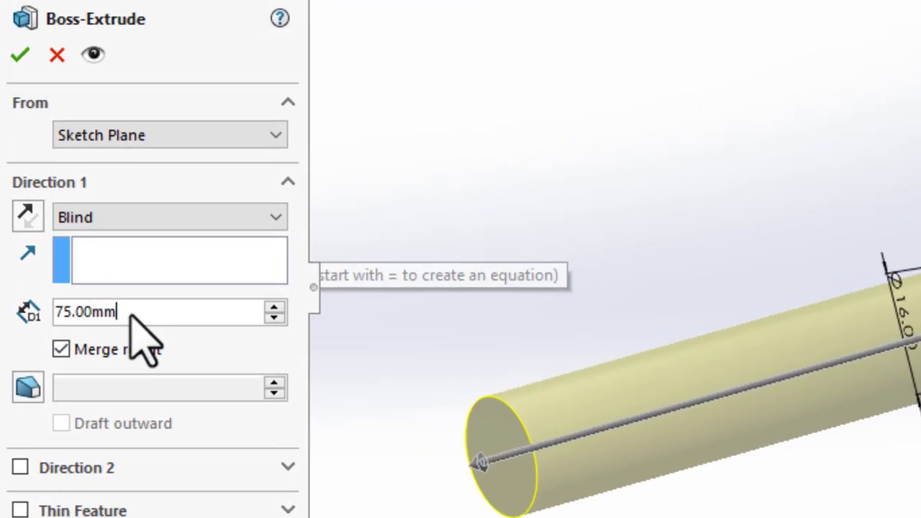
left_click_drag(130, 316, 23, 352)
type("45")
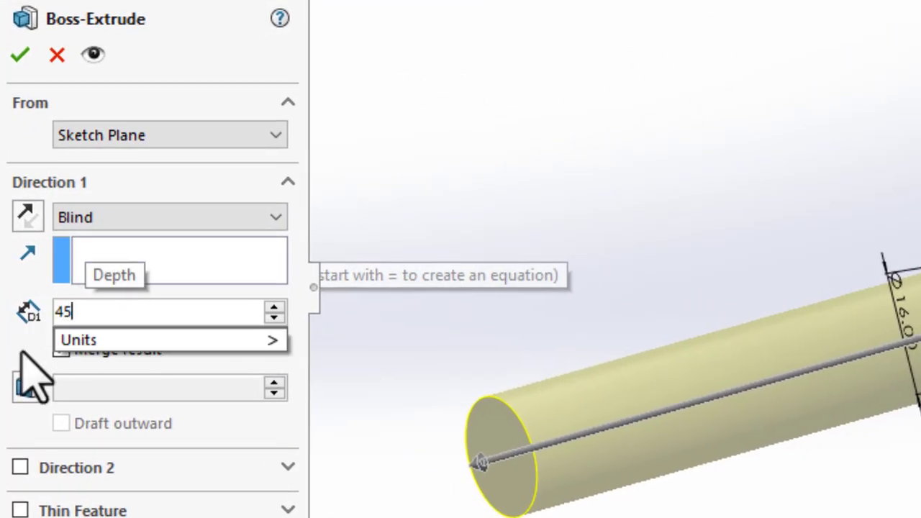
key("Return")
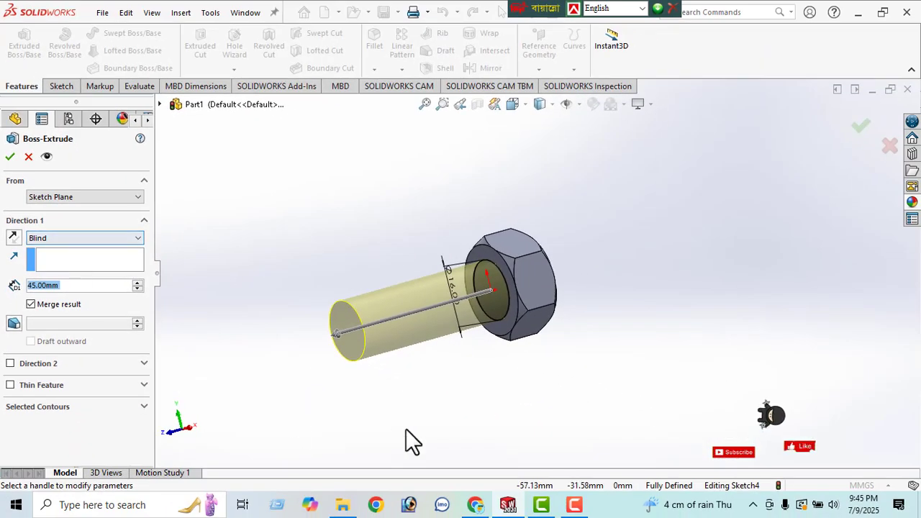
left_click(10, 156)
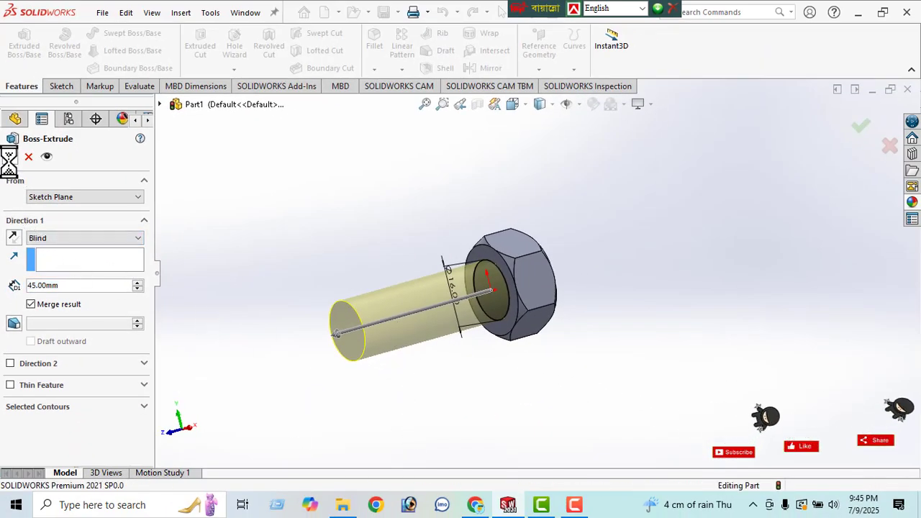
Step: Chamfer the circular edge at the shank's free end with a distance of 2 mm at 45 degrees
middle_click_drag(435, 373, 440, 241)
scroll(397, 279, "down", 5)
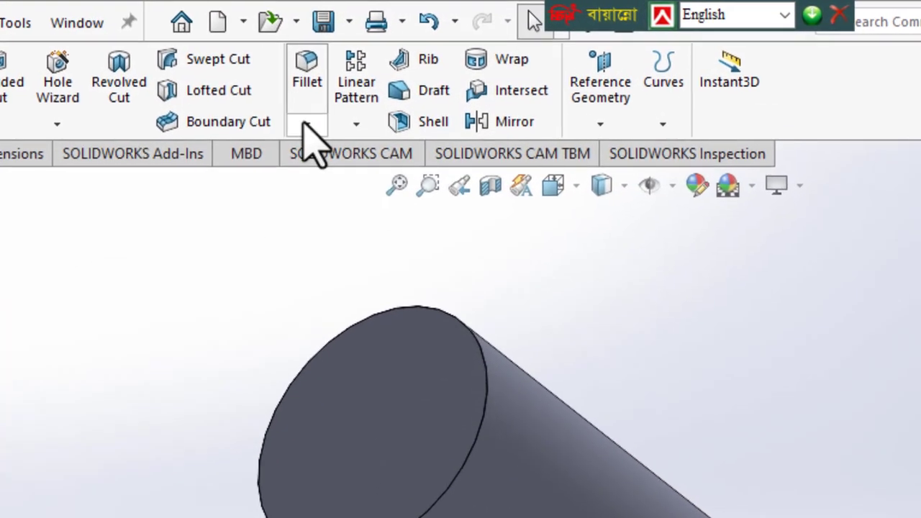
left_click(305, 124)
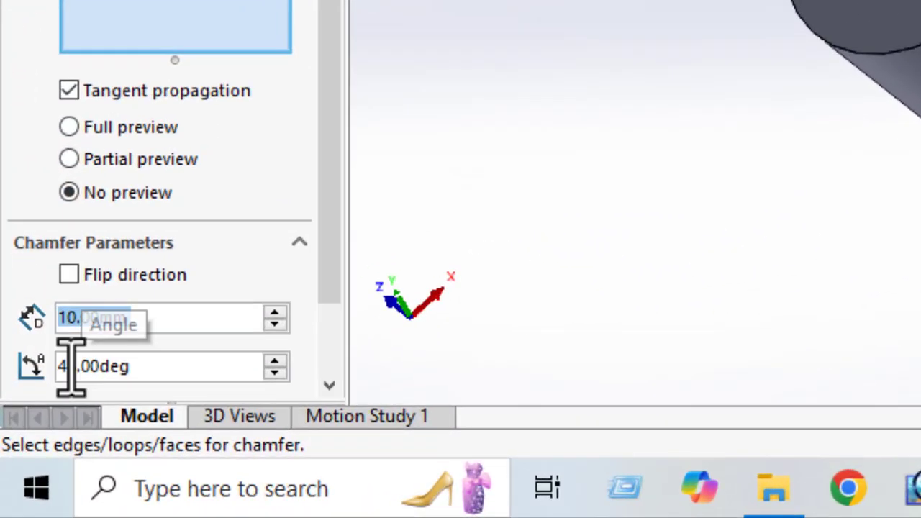
type("2")
key("Return")
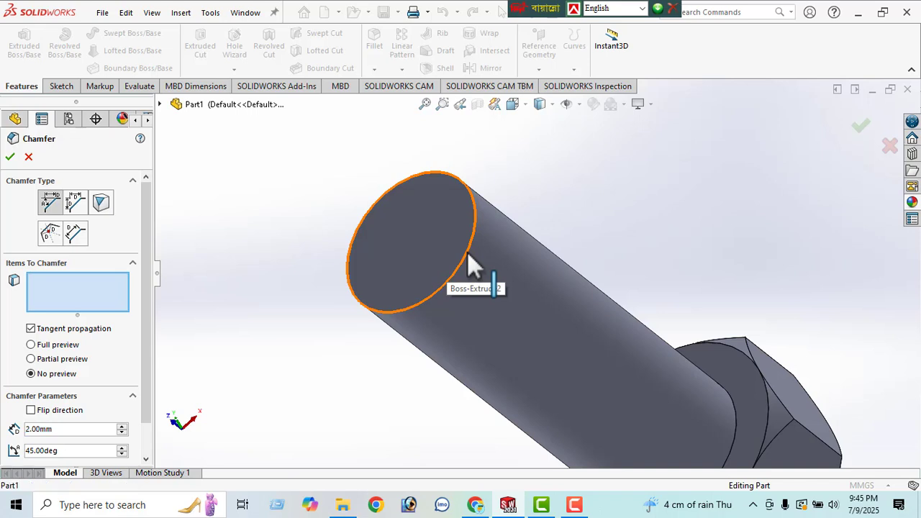
left_click(469, 264)
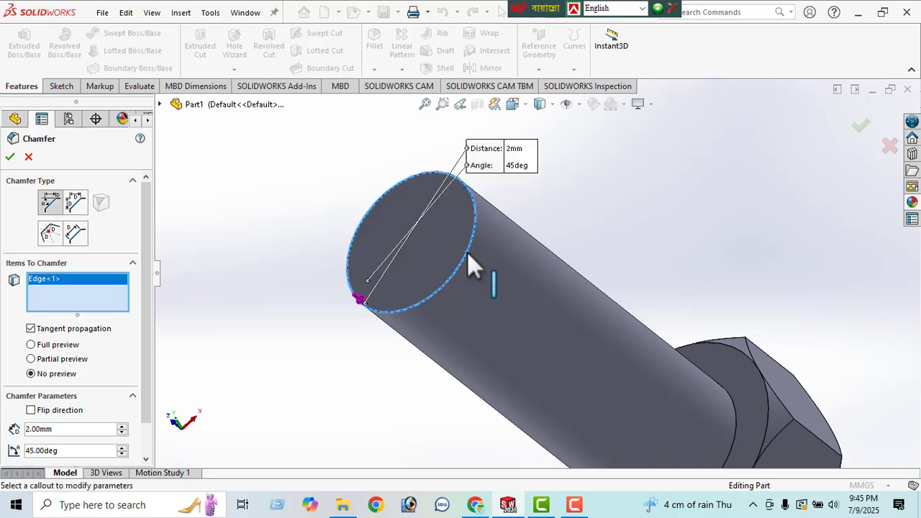
left_click(10, 157)
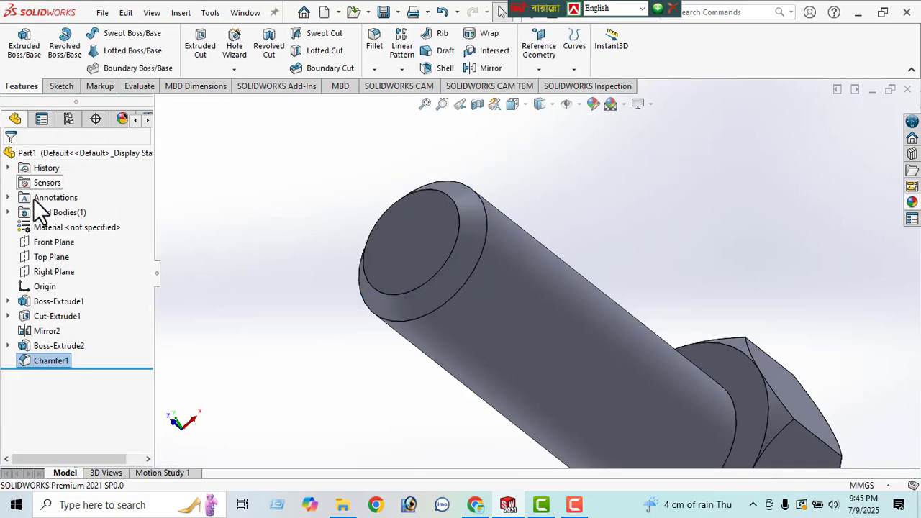
Step: Set up a Thread starting at the shank's edge against the head, ending Up To Selection at the circular edge of the free end
middle_click_drag(350, 286, 518, 240)
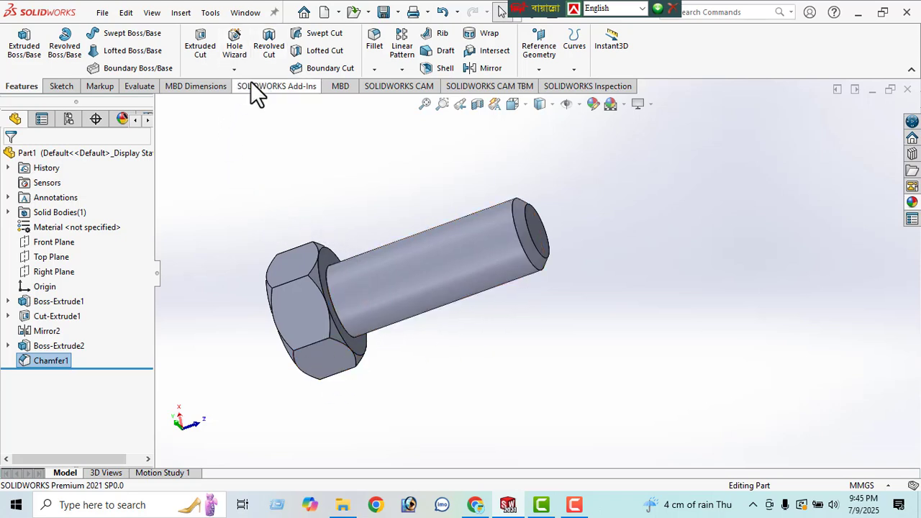
left_click(234, 69)
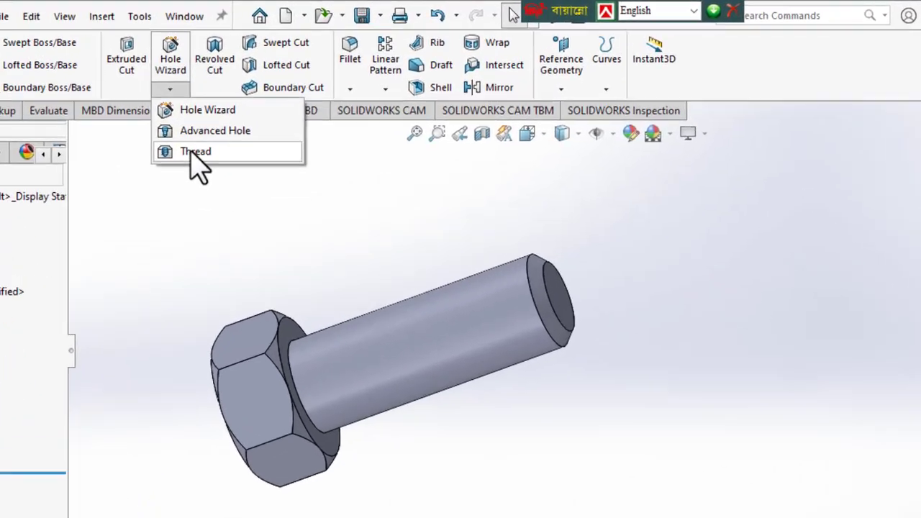
left_click(195, 152)
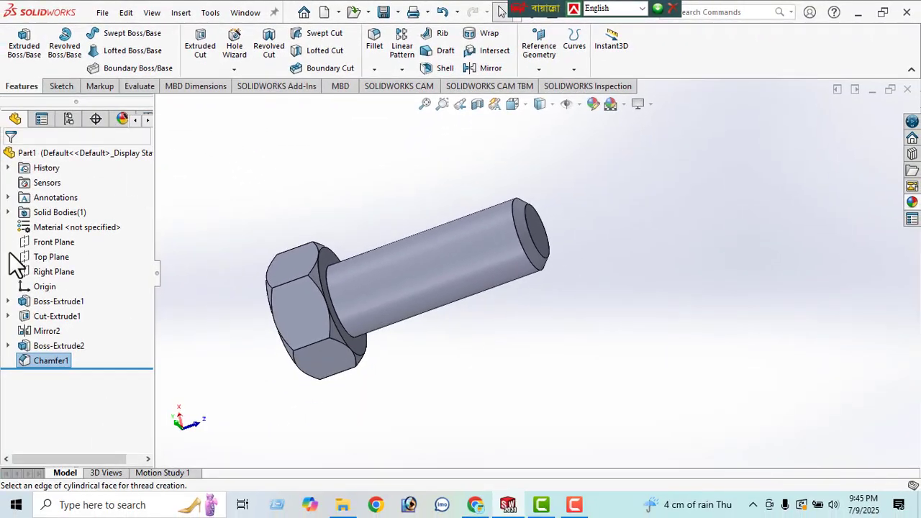
left_click(553, 272)
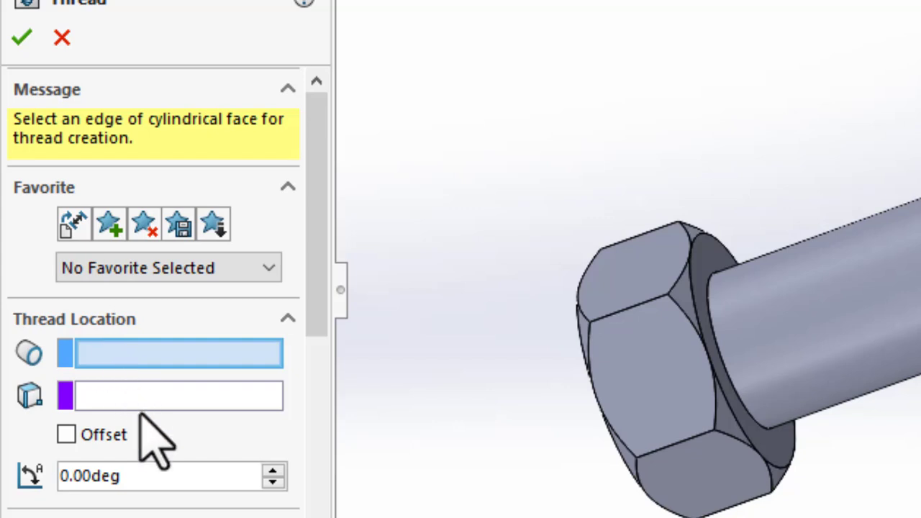
left_click(754, 424)
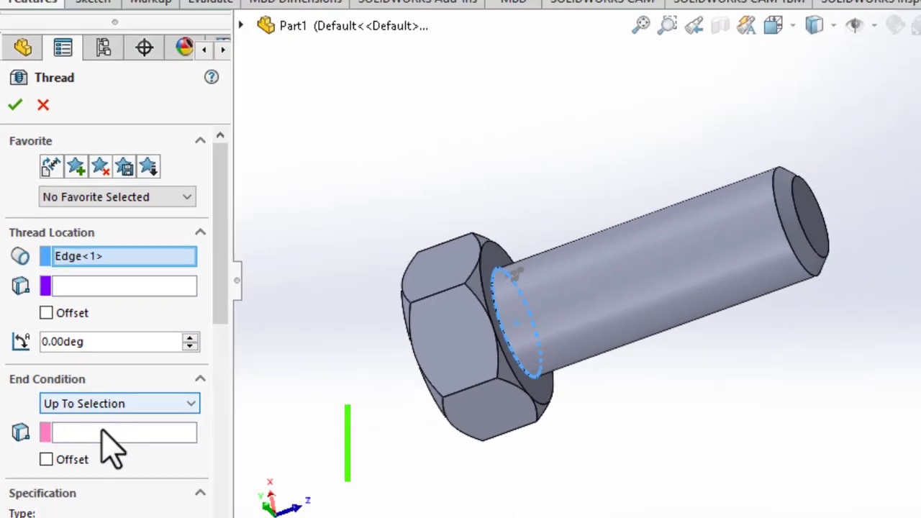
left_click(166, 508)
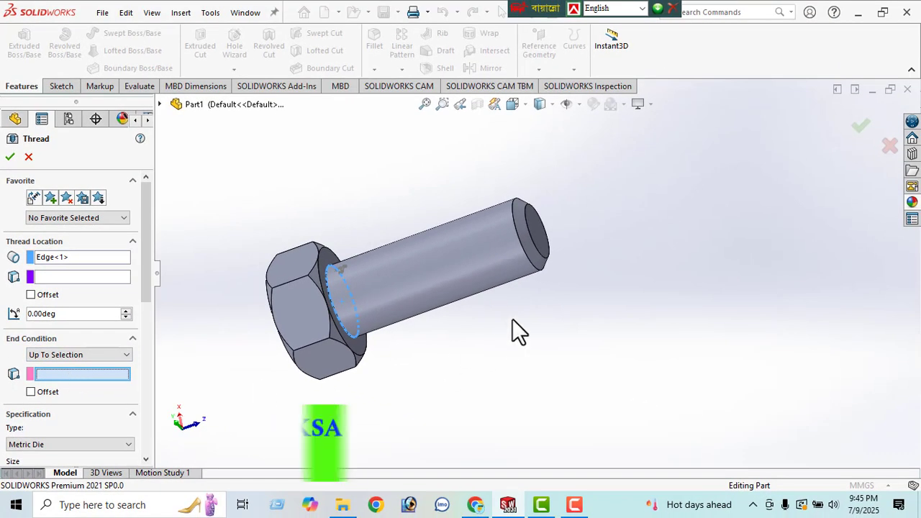
left_click(545, 265)
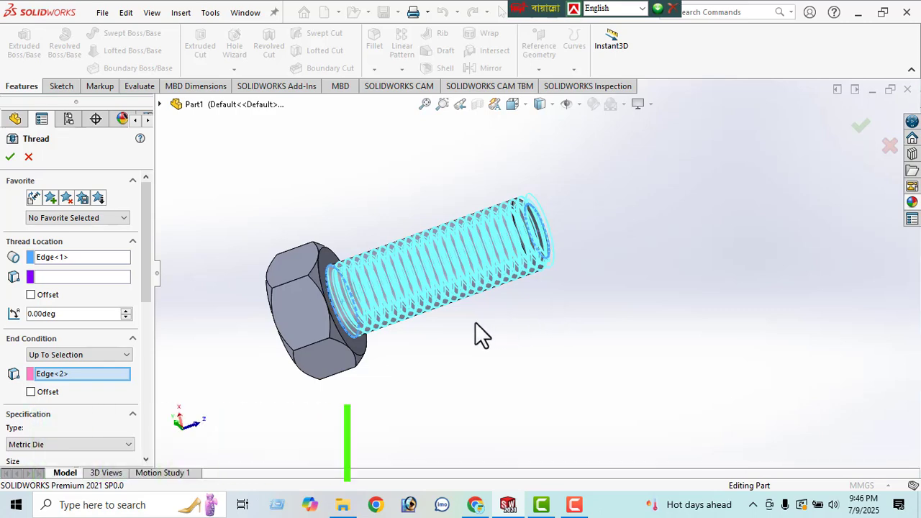
Step: Offset the thread's start location 5 mm from the edge at the head
middle_click_drag(479, 333, 482, 247)
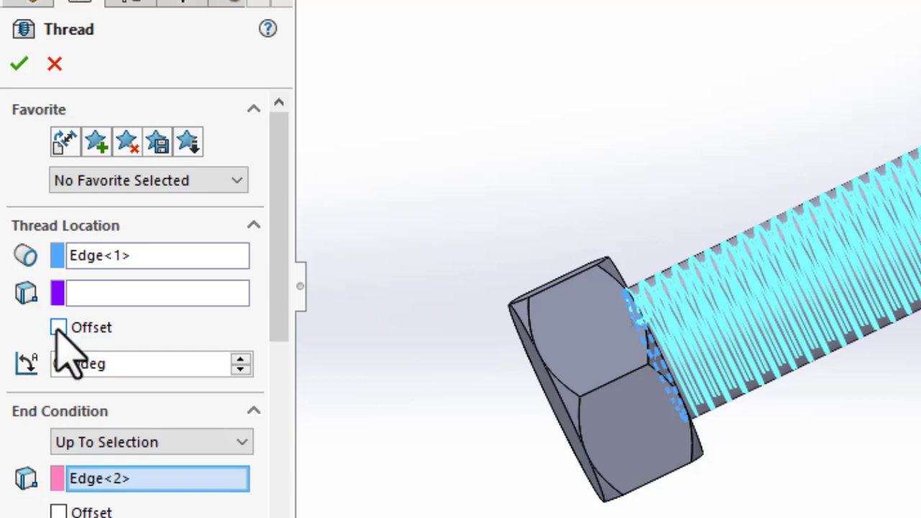
left_click(58, 328)
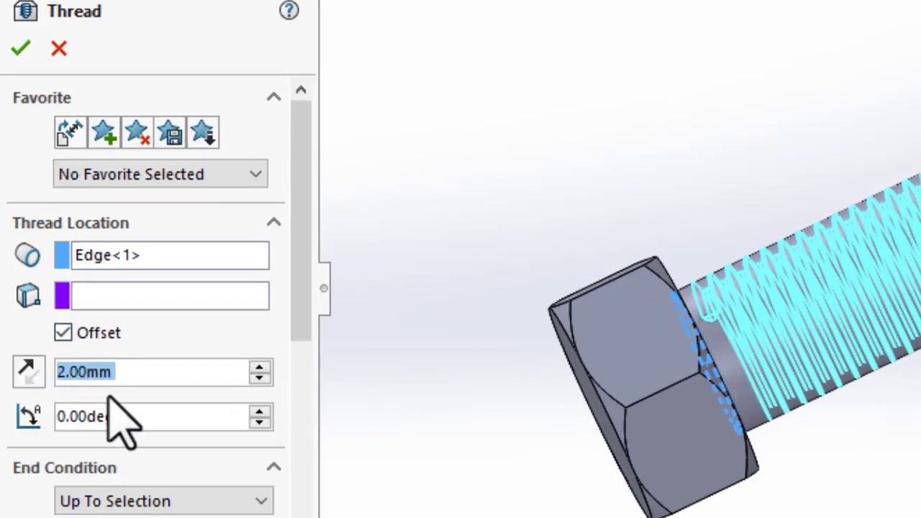
middle_click_drag(464, 408, 570, 162)
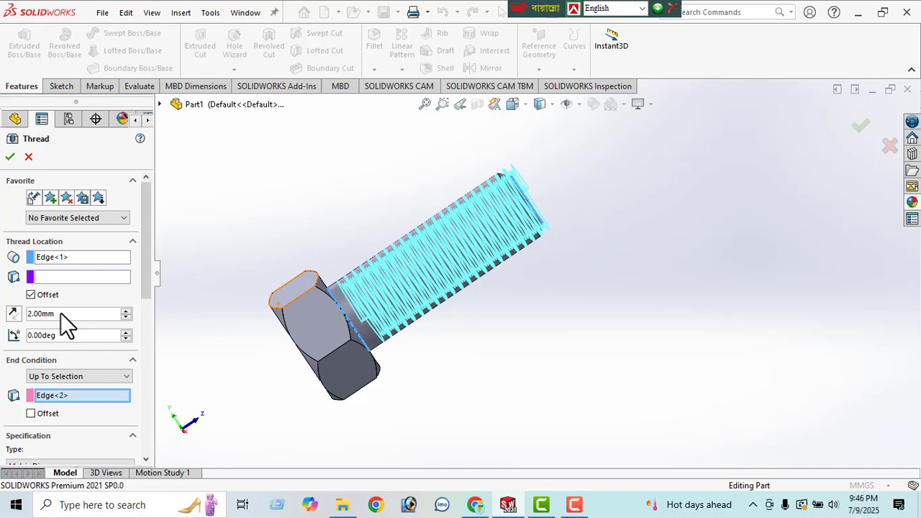
left_click(60, 314)
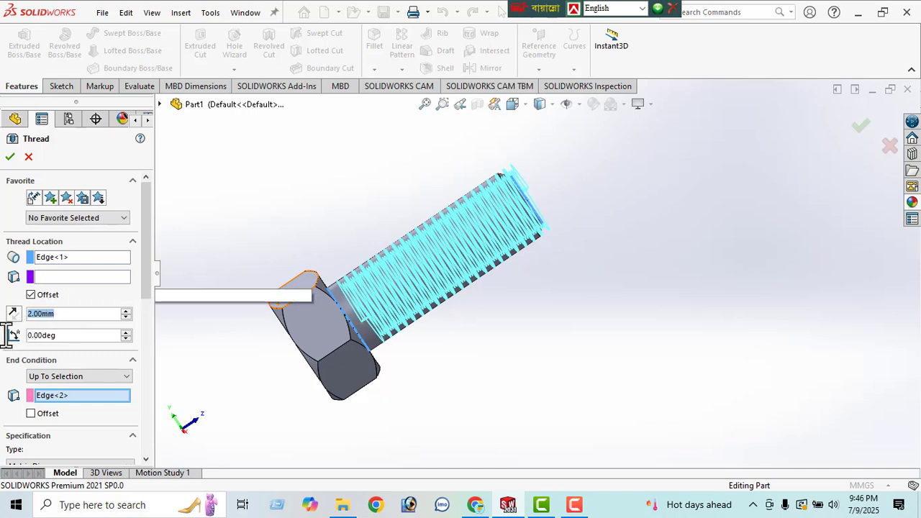
type("5")
key("Return")
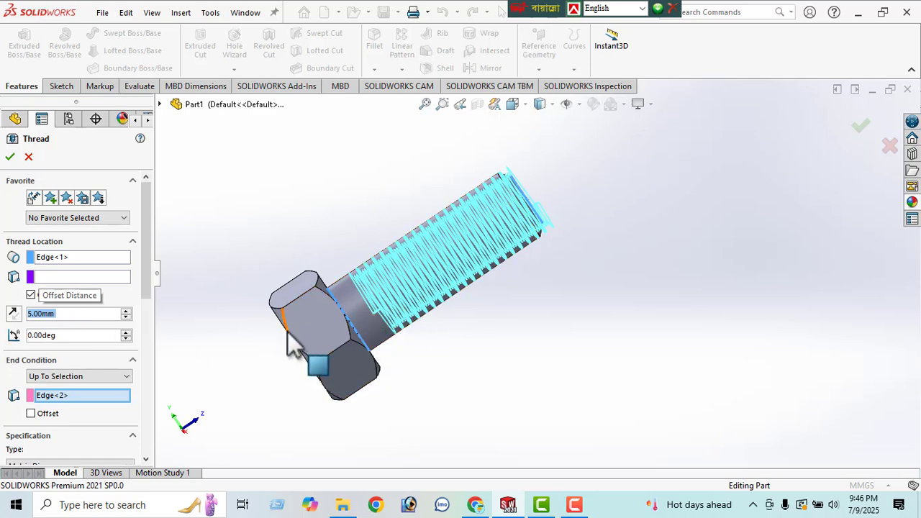
middle_click_drag(294, 339, 219, 284)
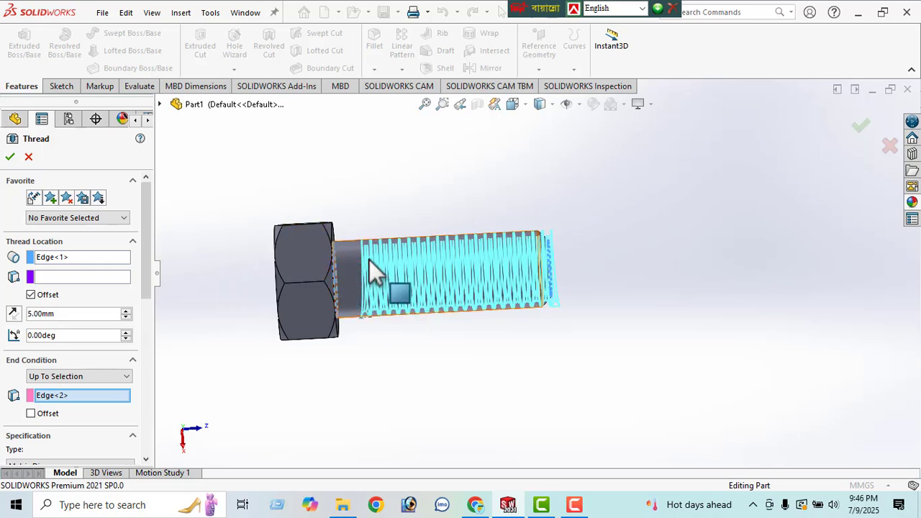
middle_click_drag(375, 267, 513, 388)
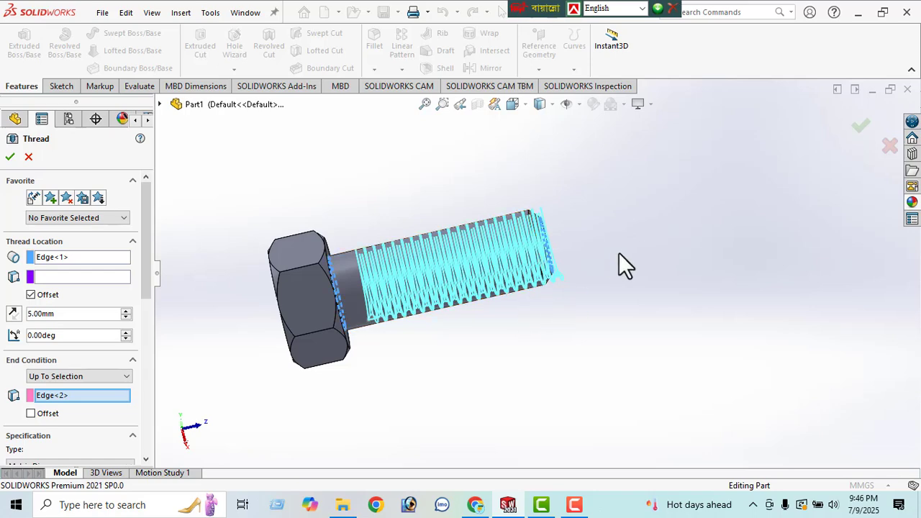
middle_click_drag(617, 252, 598, 425)
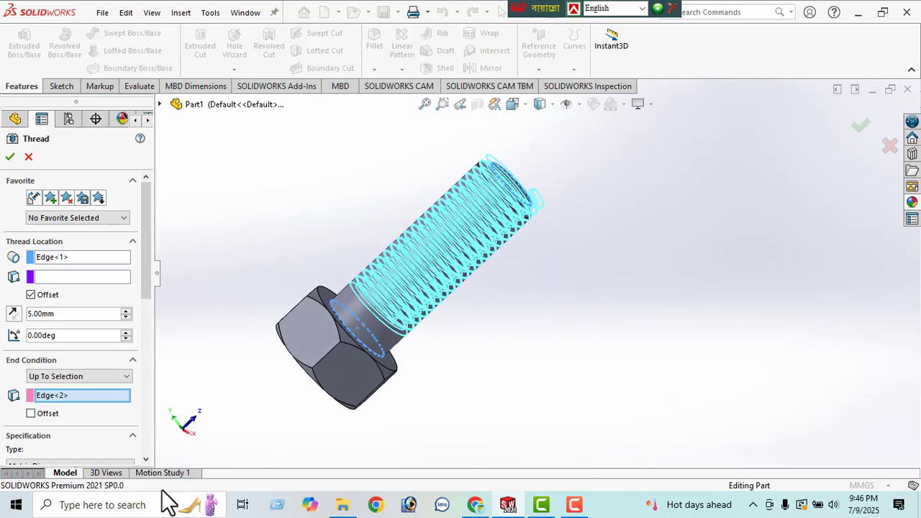
Step: Specify the thread as Metric Die, size M16x2.0, with the Cut thread method, and create it on the shank
left_click_drag(144, 272, 147, 323)
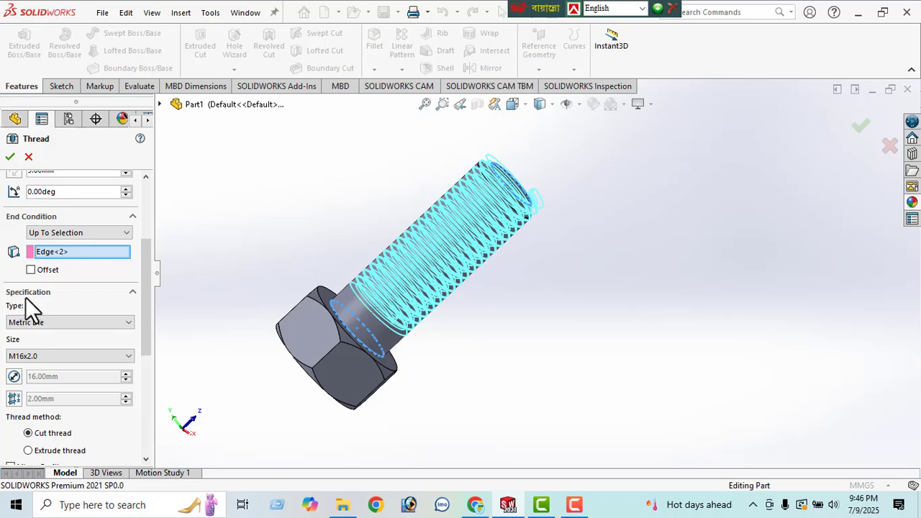
left_click(72, 323)
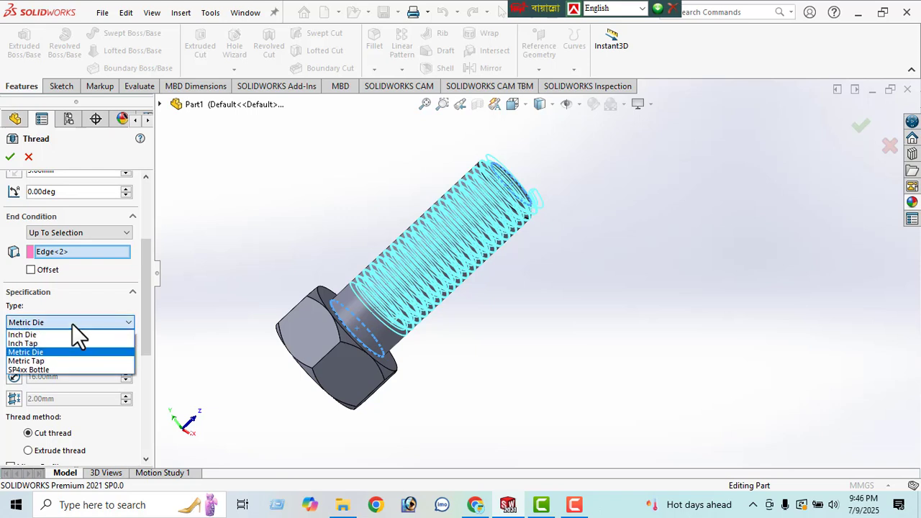
left_click(32, 354)
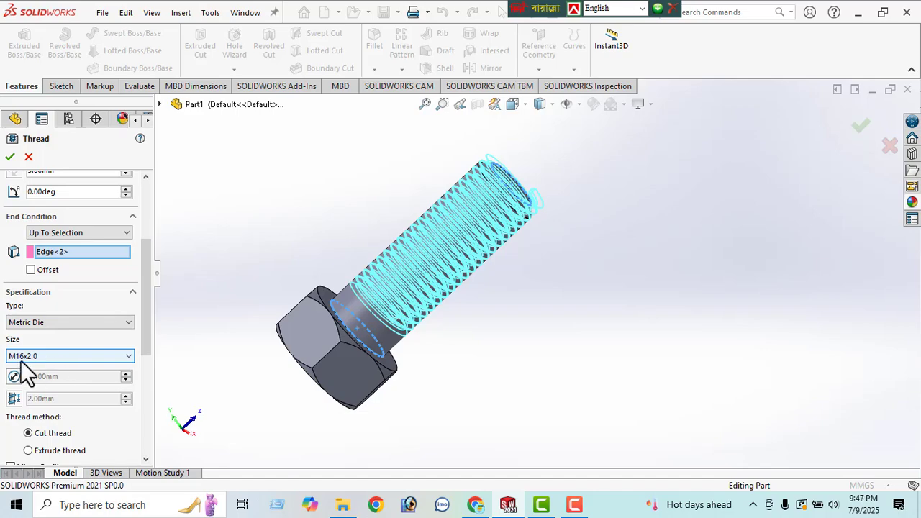
left_click(53, 357)
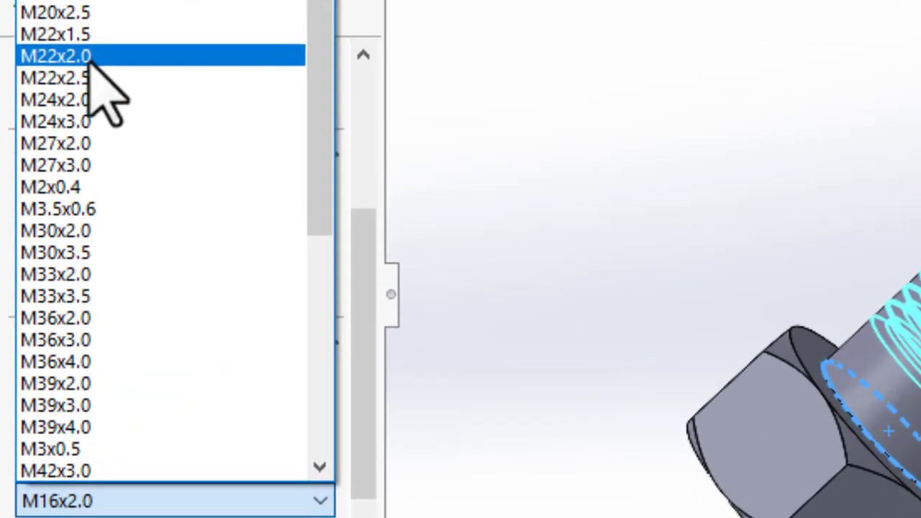
left_click(141, 508)
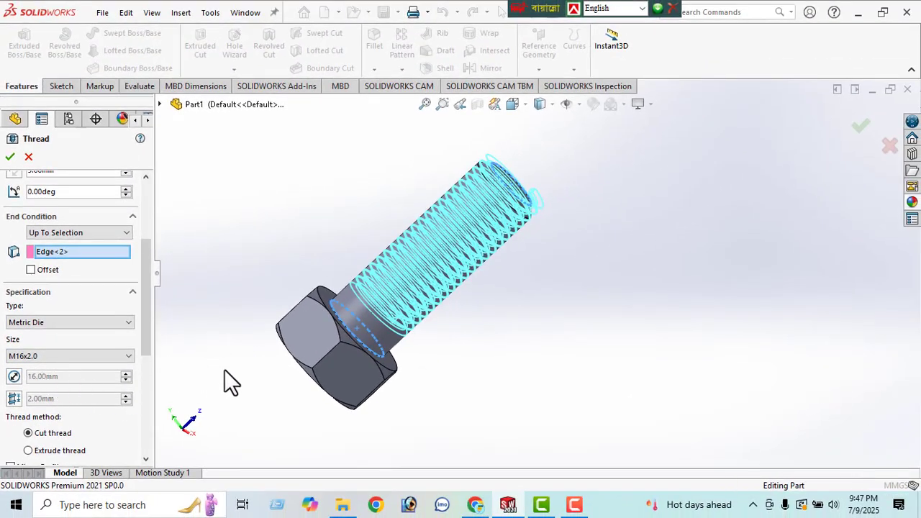
middle_click_drag(224, 369, 167, 289)
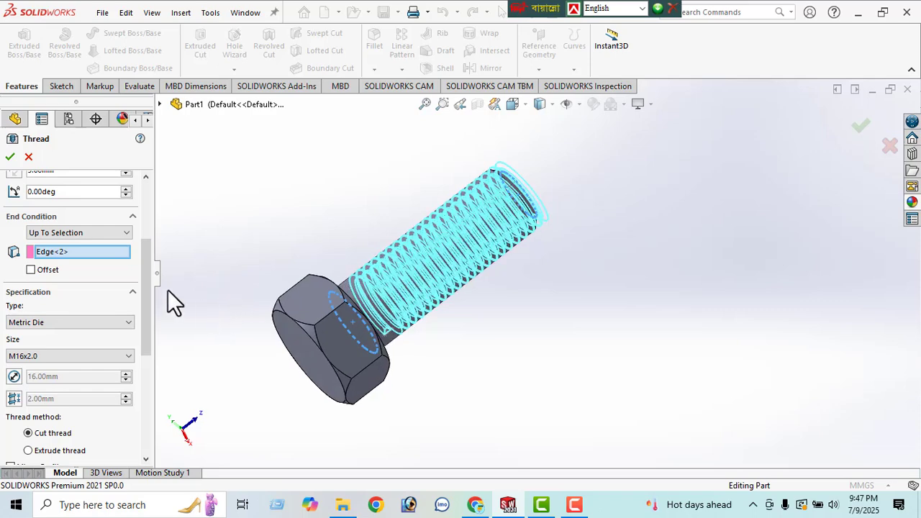
left_click(10, 157)
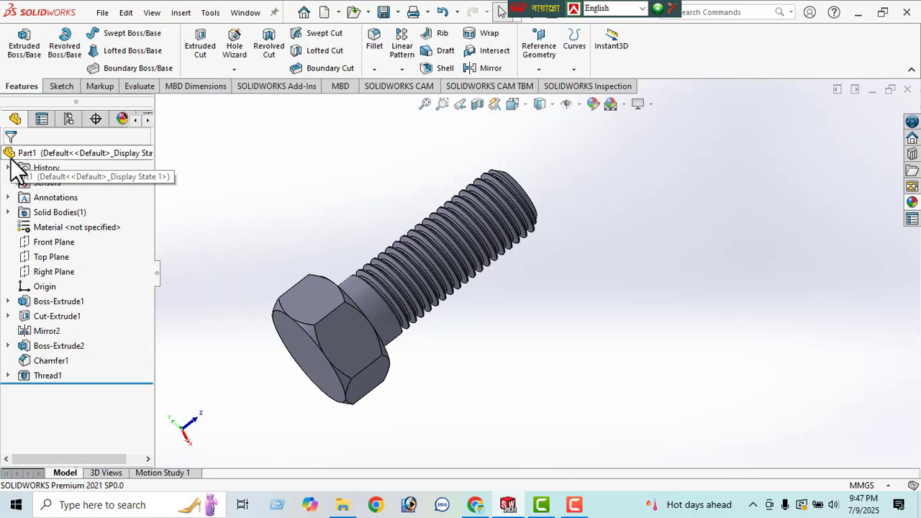
Step: Examine the cut thread up close from its start near the head to its run-out at the chamfered end
middle_click_drag(336, 277, 327, 333)
middle_click_drag(314, 360, 391, 232)
scroll(383, 317, "down", 4)
middle_click_drag(408, 266, 443, 343)
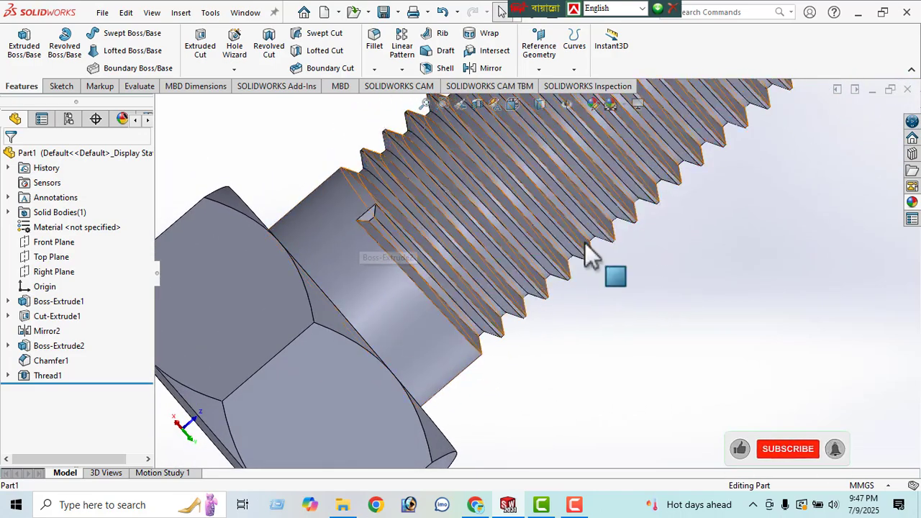
middle_click_drag(598, 234, 336, 459, "ctrl")
middle_click_drag(491, 337, 436, 391, "ctrl")
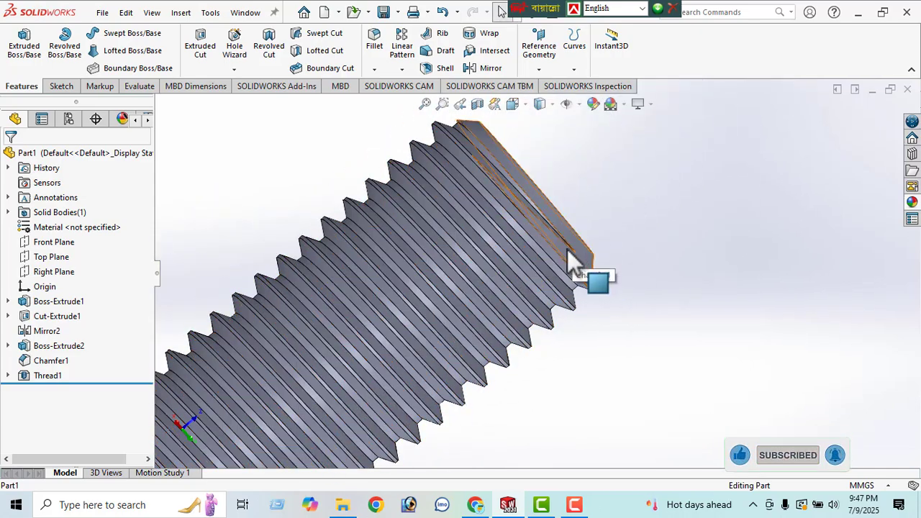
middle_click_drag(555, 309, 569, 245)
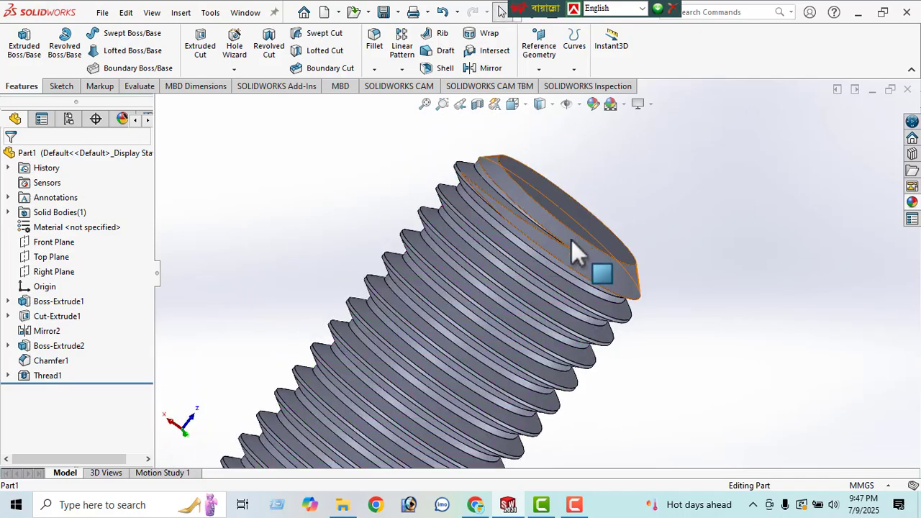
scroll(571, 243, "up", 1)
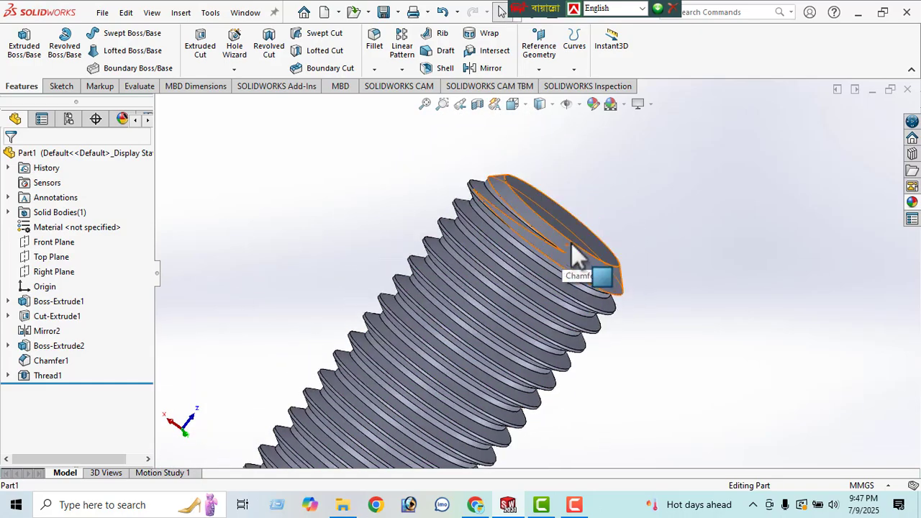
Step: Start an Extruded Cut sketch on the small flat end face where the thread groove begins near the head
middle_click_drag(475, 323, 634, 146, "ctrl")
middle_click_drag(490, 364, 508, 269, "ctrl")
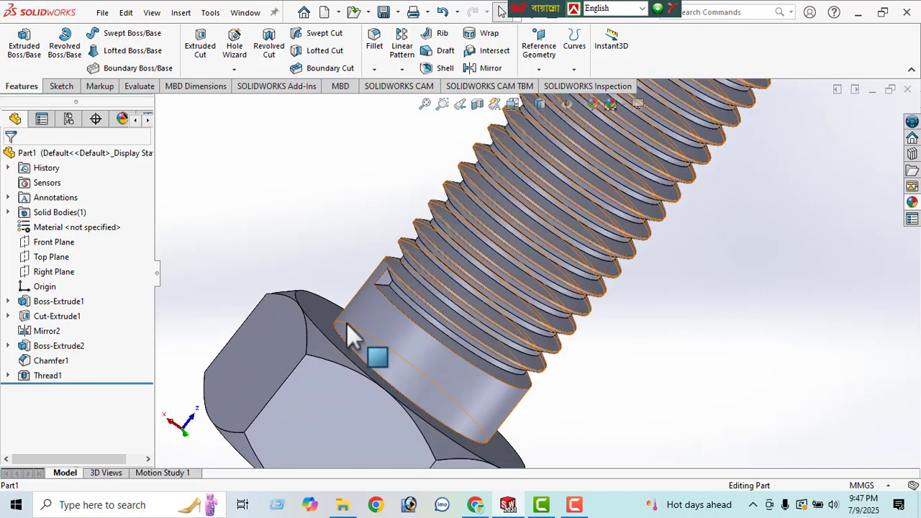
scroll(390, 319, "down", 1)
scroll(397, 309, "down", 2)
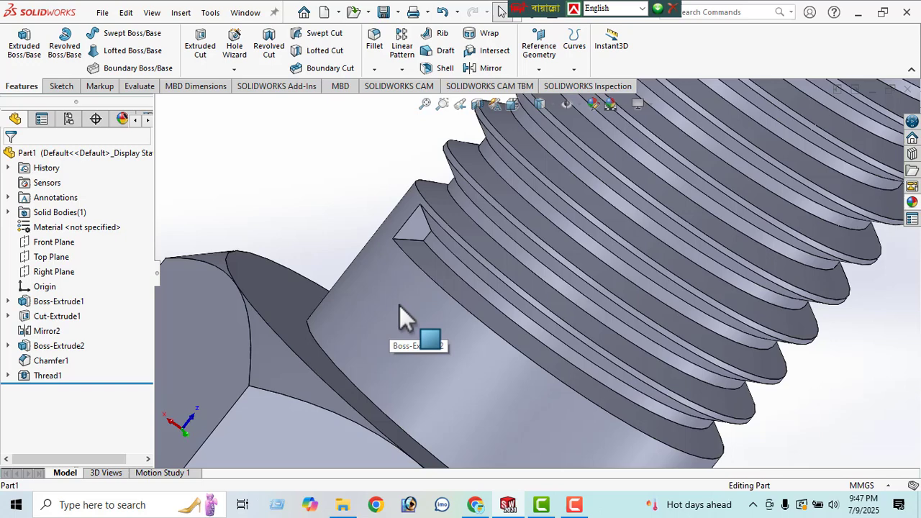
left_click(413, 231)
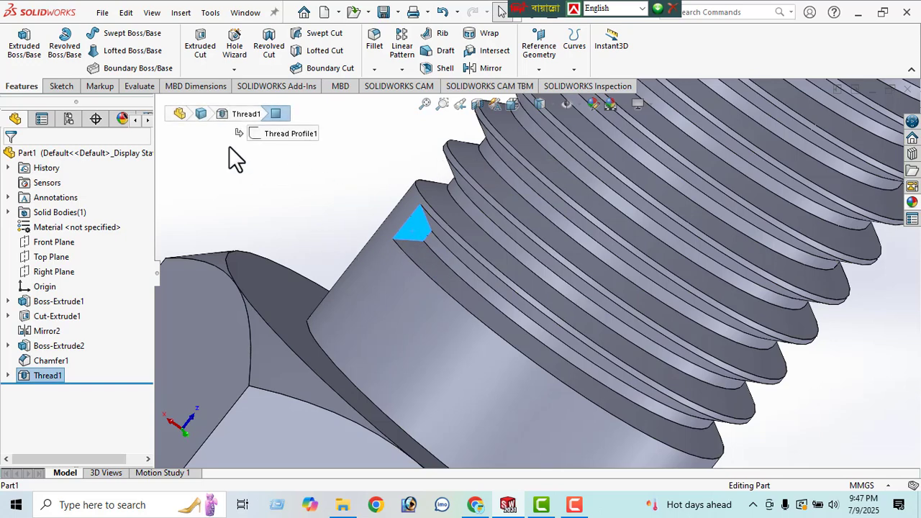
left_click(62, 87)
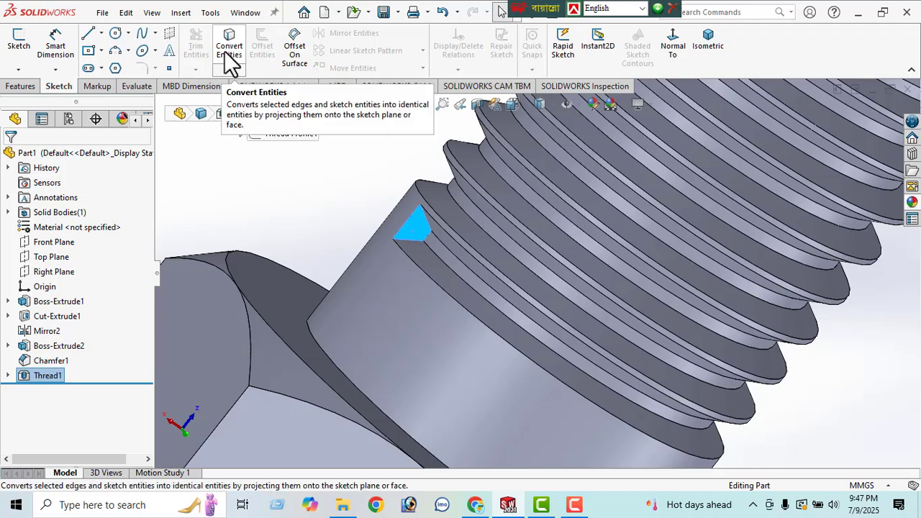
middle_click_drag(413, 235, 410, 203)
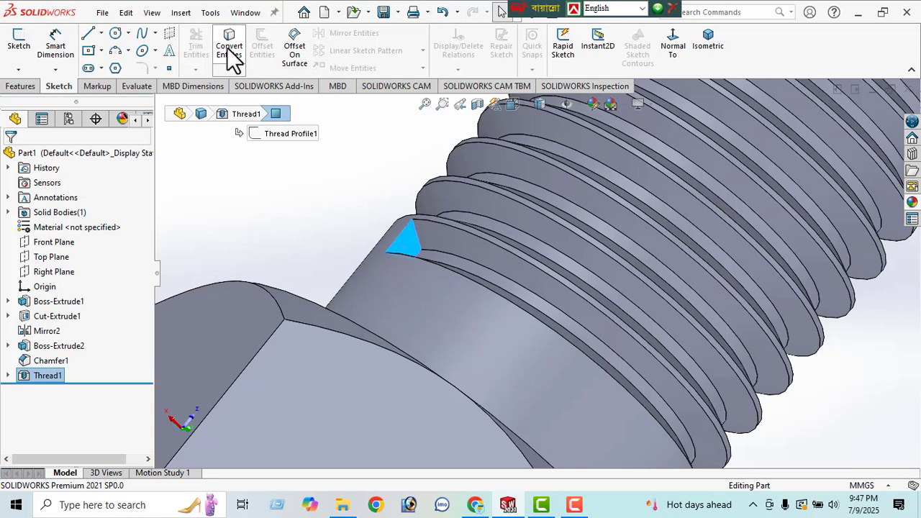
key("ctrl+8")
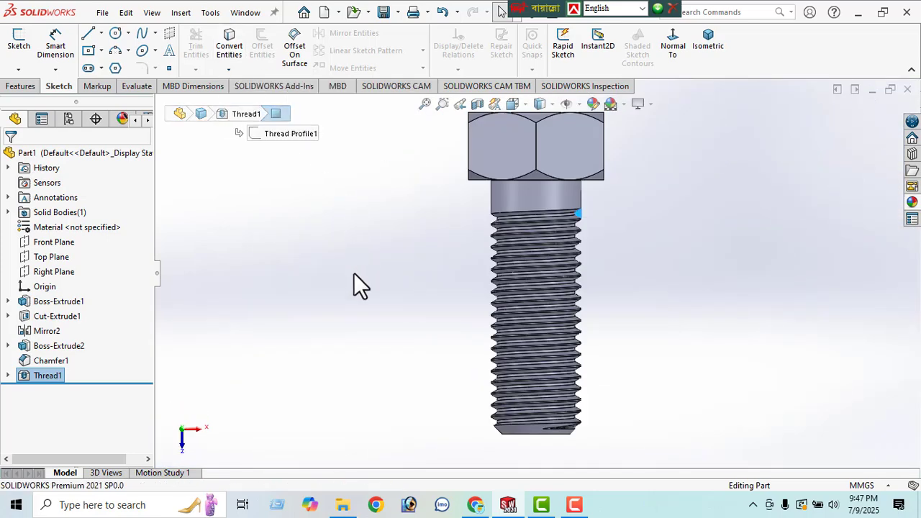
left_click(21, 85)
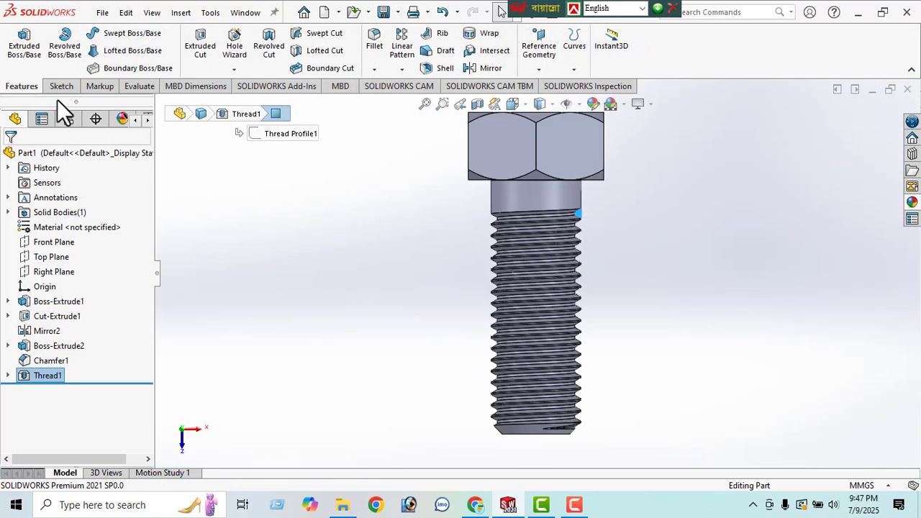
left_click(203, 51)
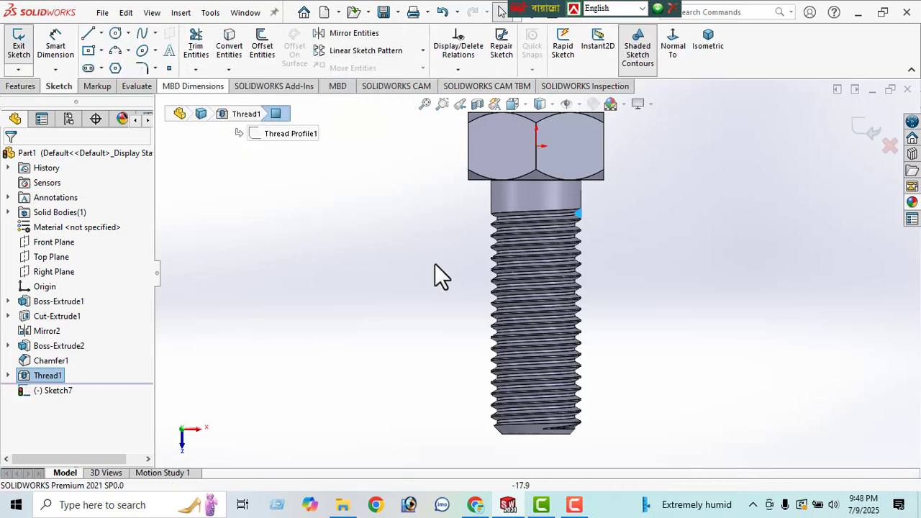
Step: Convert the outline of the thread groove's flat end face into sketch entities
scroll(601, 237, "down", 3)
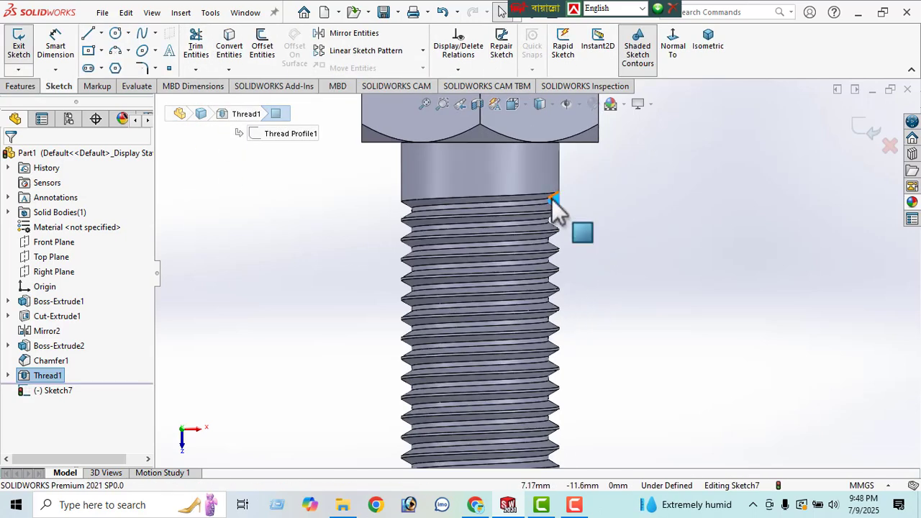
scroll(556, 205, "down", 2)
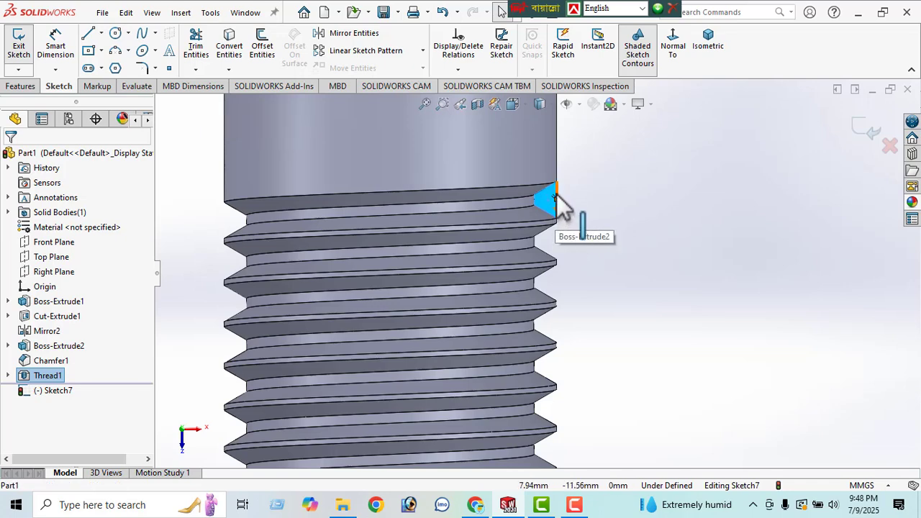
scroll(577, 228, "down", 2)
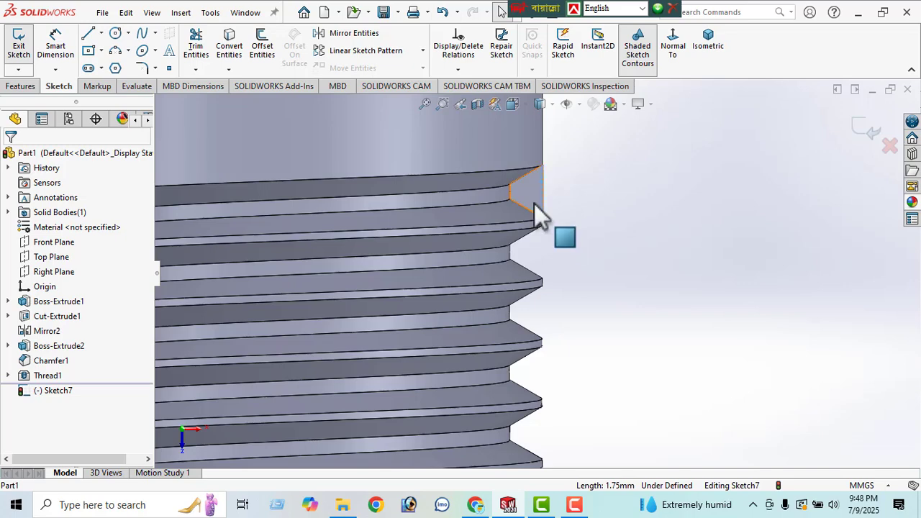
left_click(535, 211)
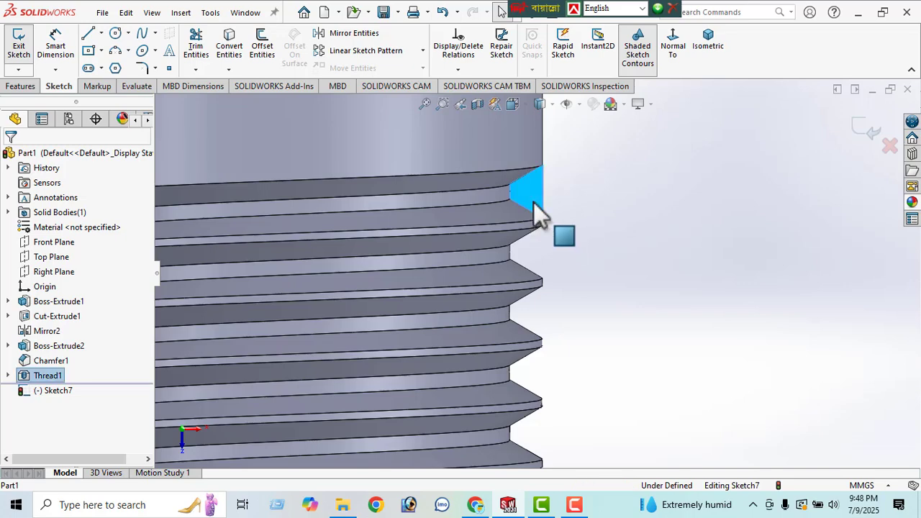
left_click(233, 49)
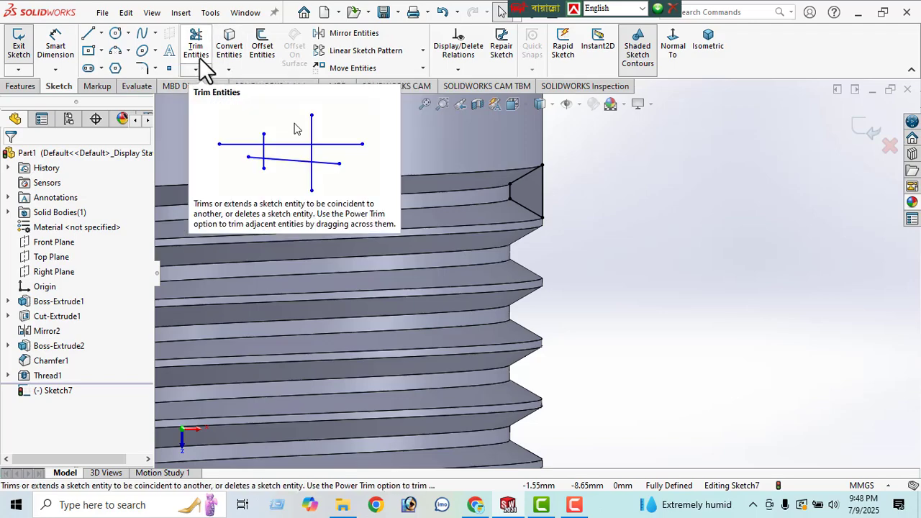
scroll(481, 221, "up", 1)
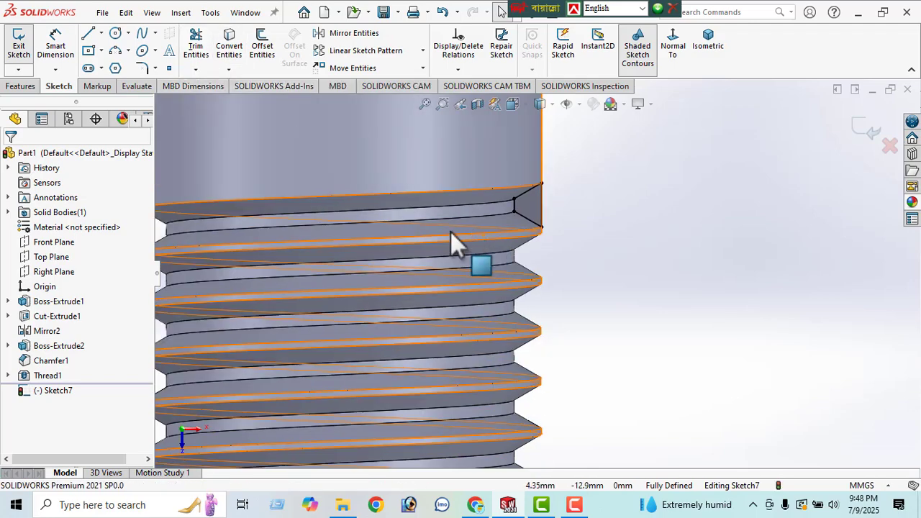
Step: Cut the converted groove profile Through All from the sketch plane to run the thread start out of the shank
left_click(21, 87)
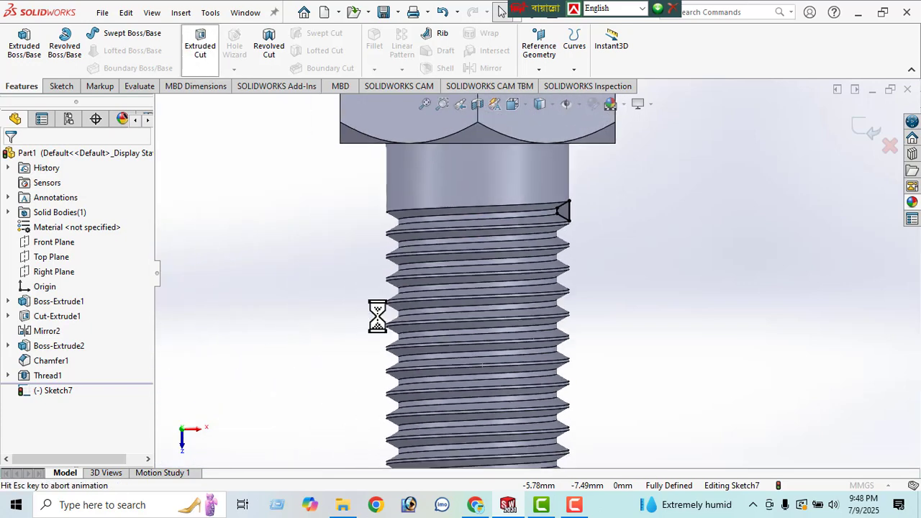
left_click(76, 236)
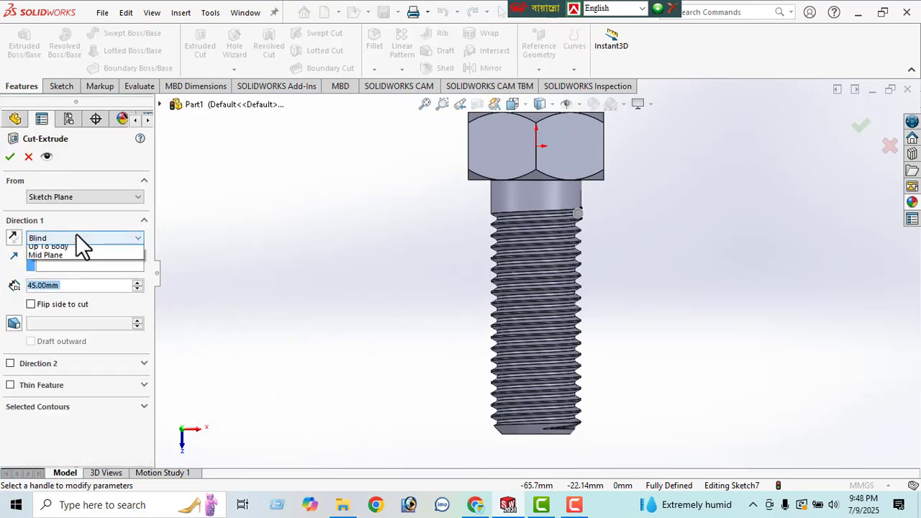
left_click(72, 259)
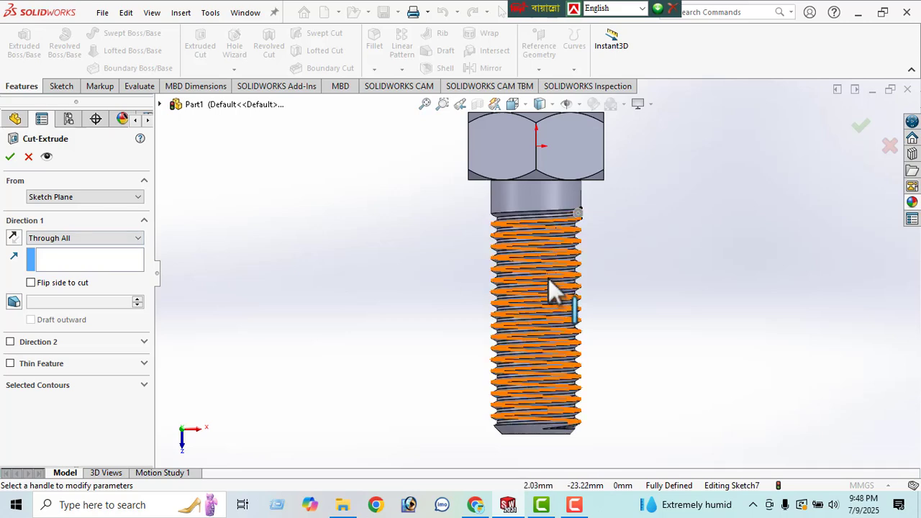
middle_click_drag(548, 277, 438, 237)
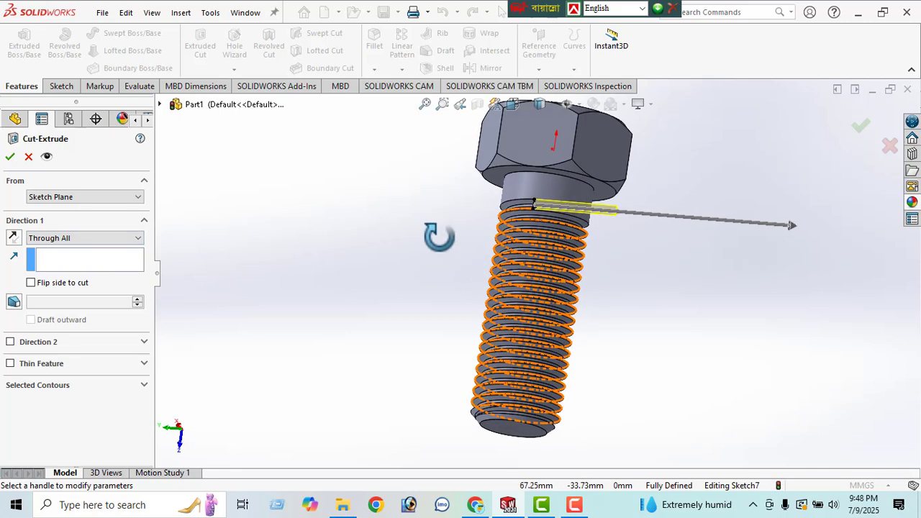
left_click(10, 156)
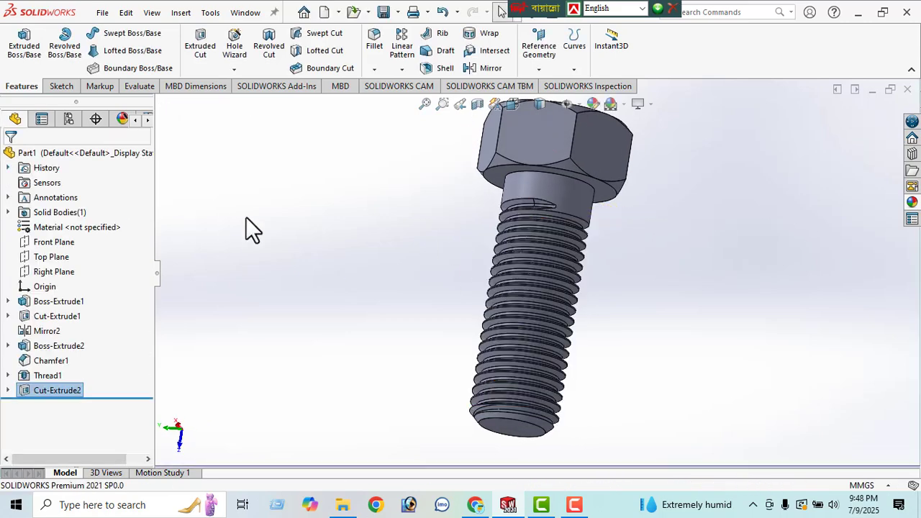
Step: Examine up close how the new extruded cut continues the thread groove out of the shank near the head
scroll(644, 255, "down", 2)
scroll(483, 201, "down", 3)
scroll(509, 204, "down", 2)
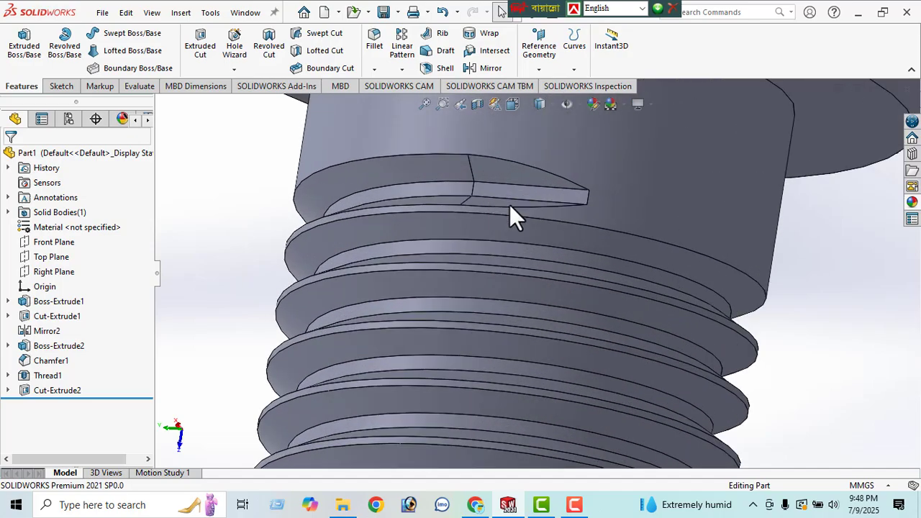
middle_click_drag(510, 204, 492, 212)
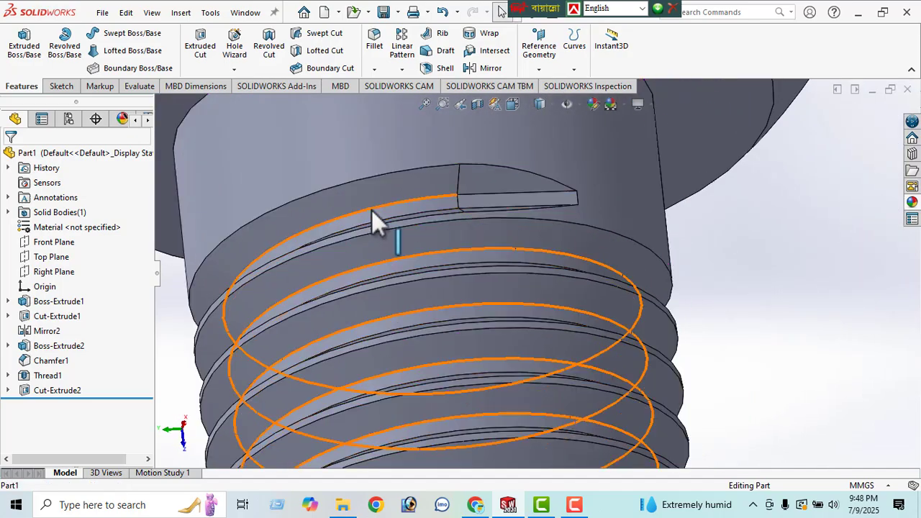
middle_click_drag(551, 257, 483, 187)
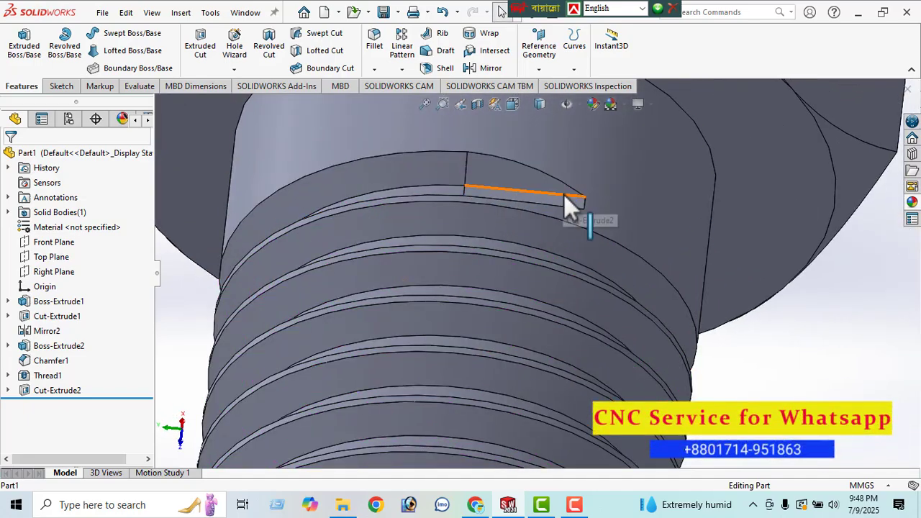
scroll(565, 202, "up", 6)
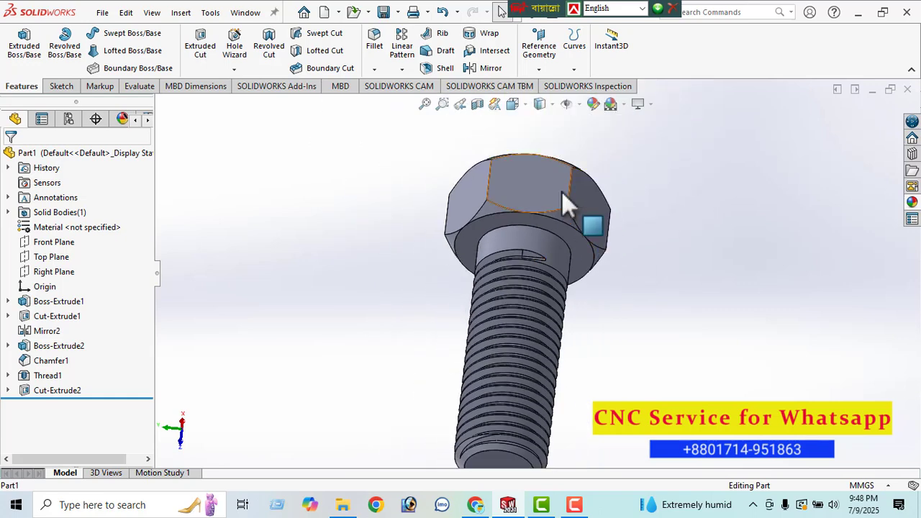
Step: Display the bolt as Shaded With Edges in the isometric orientation and inspect it from the head side
left_click(549, 107)
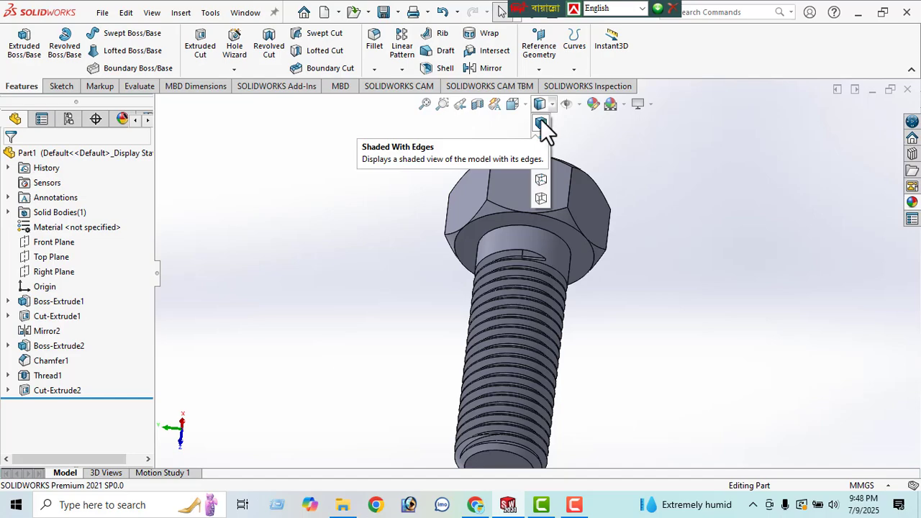
left_click(541, 123)
left_click(513, 104)
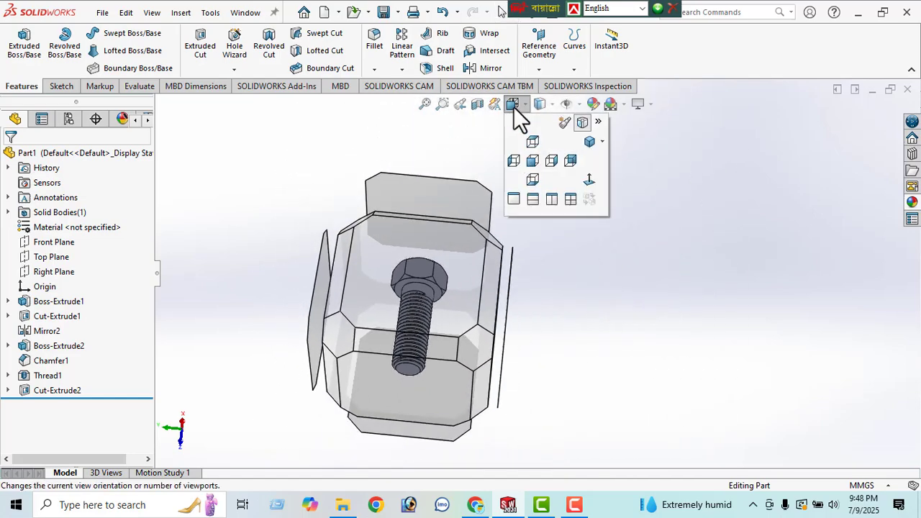
left_click(590, 142)
scroll(524, 270, "down", 5)
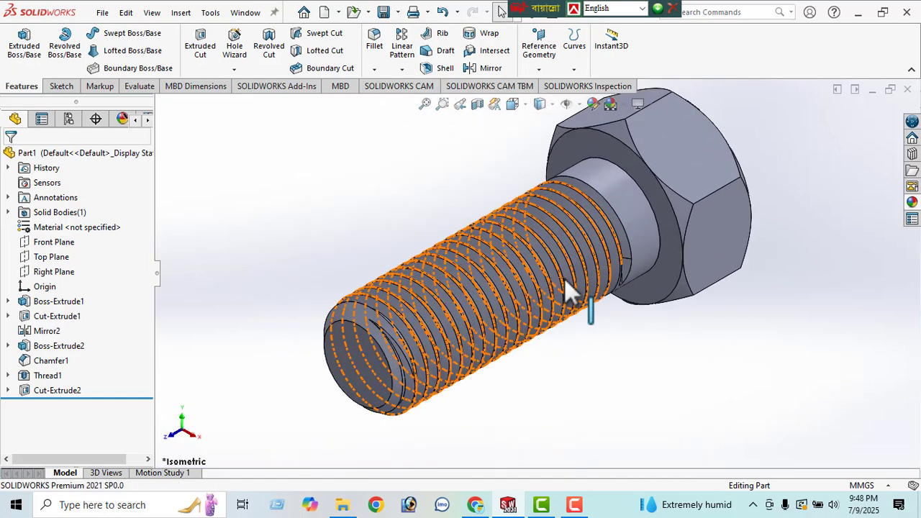
middle_click_drag(578, 304, 634, 170)
middle_click_drag(603, 272, 488, 234)
Step: Section the bolt lengthwise with a planar section view on the Top Plane
left_click(473, 105)
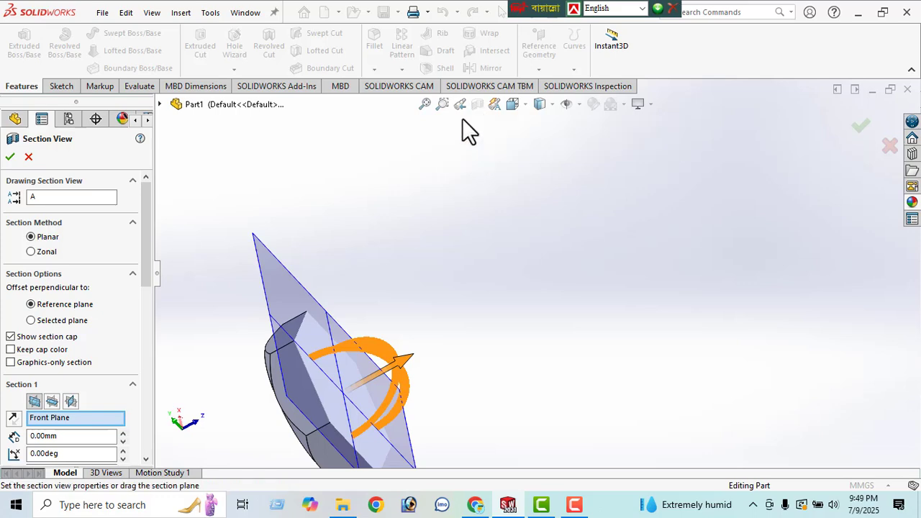
middle_click_drag(224, 276, 328, 268)
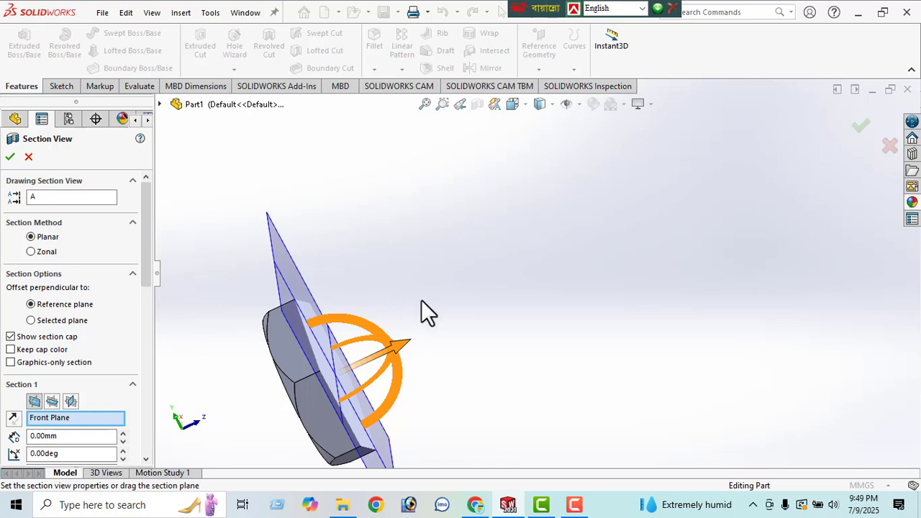
middle_click_drag(424, 309, 512, 270, "ctrl")
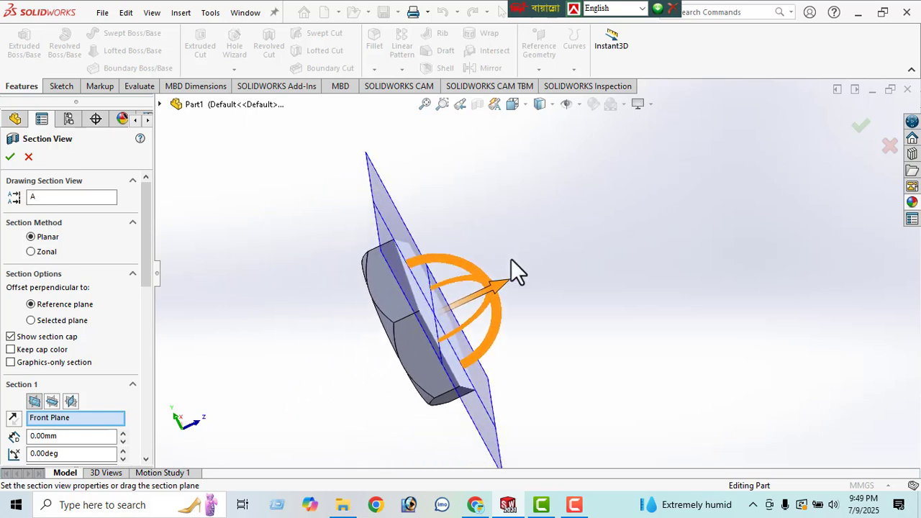
left_click(50, 404)
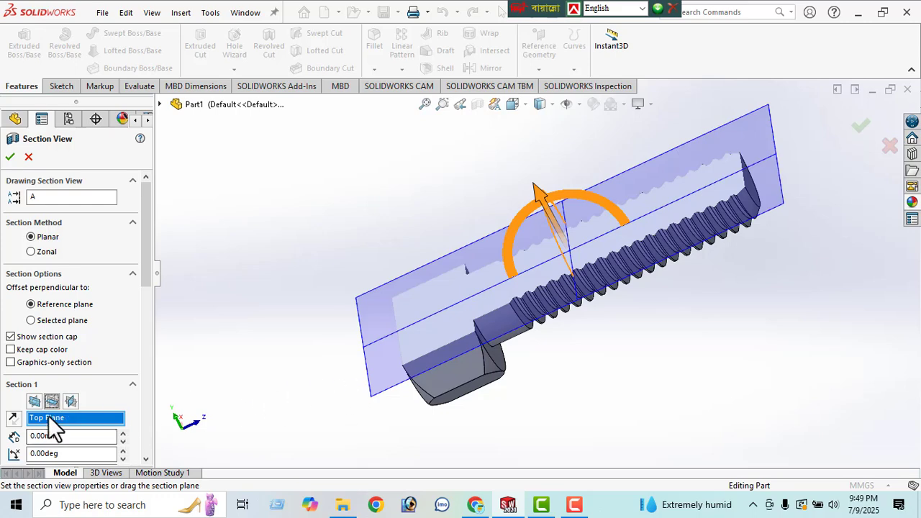
middle_click_drag(738, 283, 783, 403)
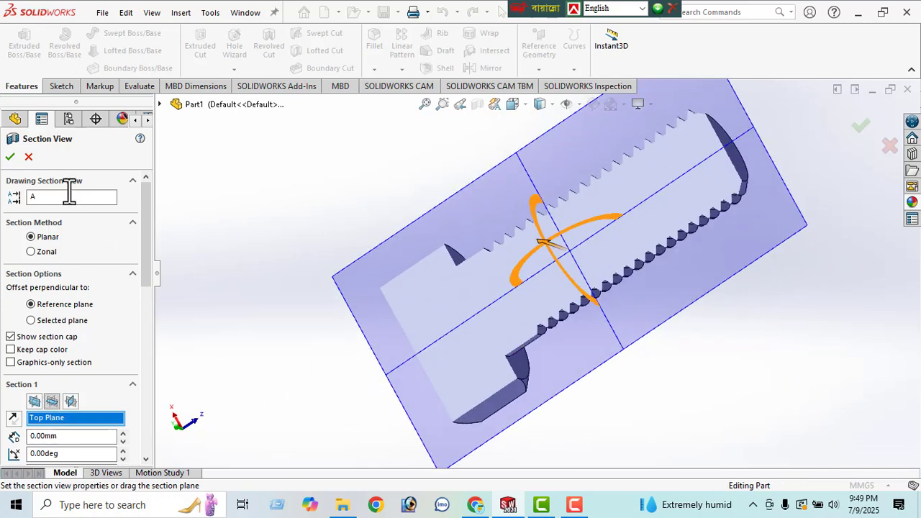
left_click(11, 158)
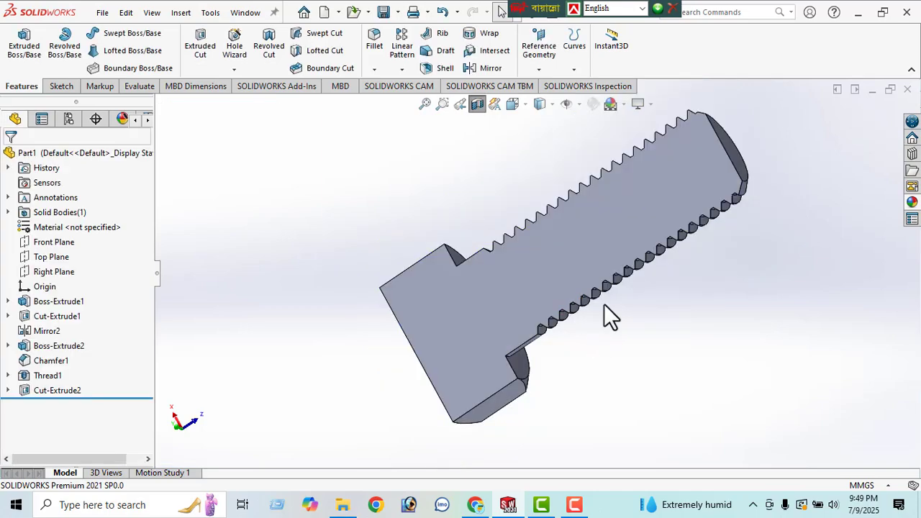
Step: Examine the thread profile along both sides of the sectioned shank up close
scroll(608, 309, "down", 3)
middle_click_drag(467, 338, 458, 360)
scroll(596, 330, "down", 3)
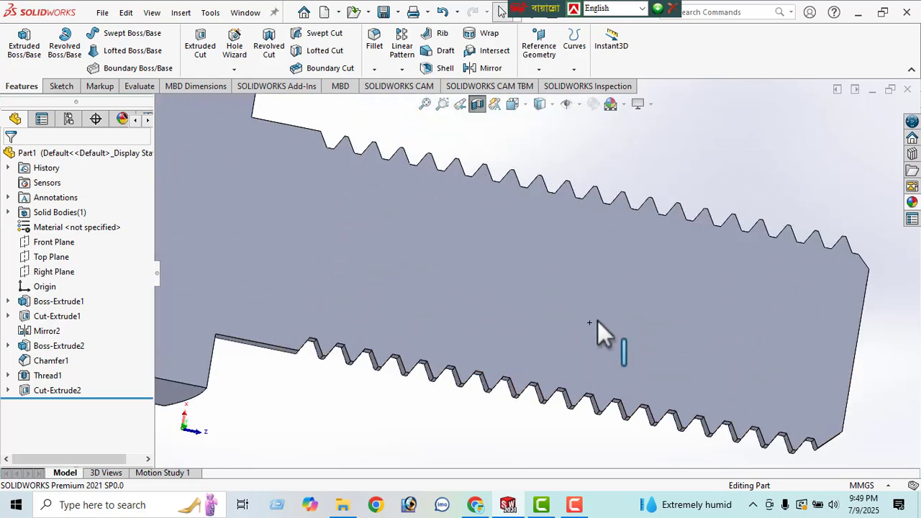
middle_click_drag(597, 329, 586, 262)
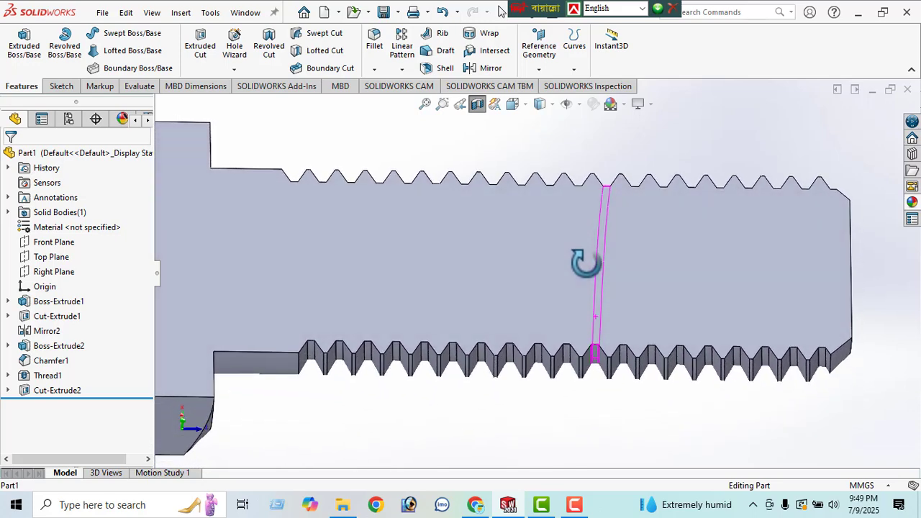
middle_click_drag(468, 389, 510, 230)
scroll(603, 278, "up", 6)
middle_click_drag(579, 302, 392, 165)
Step: Turn off the section view and inspect the complete bolt from several sides
left_click(472, 104)
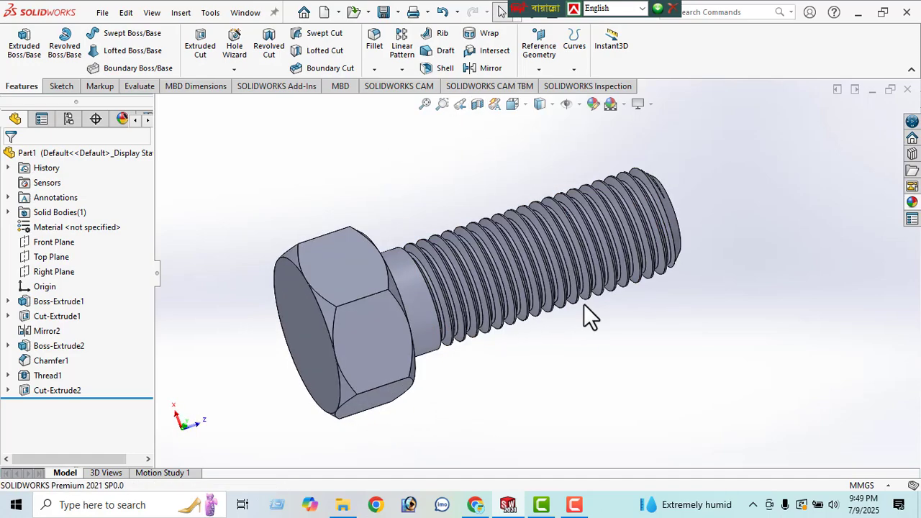
middle_click_drag(584, 303, 198, 230)
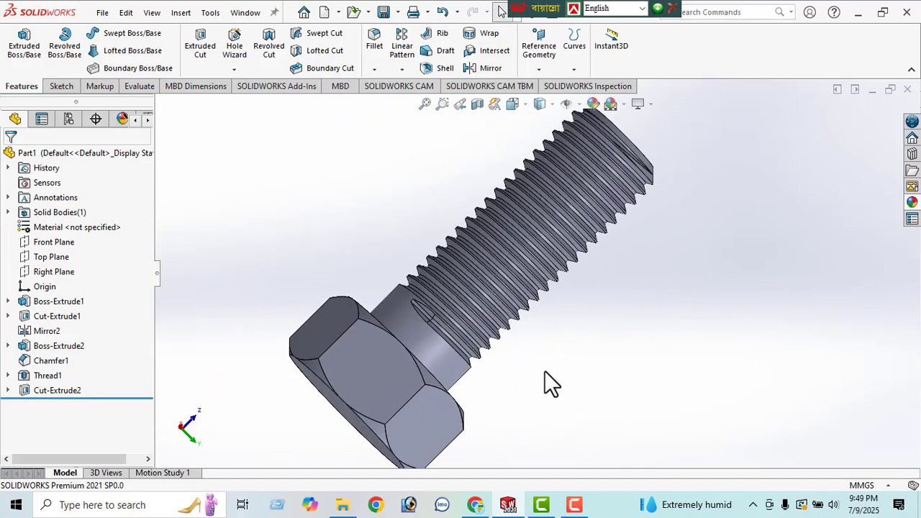
middle_click_drag(552, 382, 401, 271)
middle_click_drag(411, 400, 353, 137)
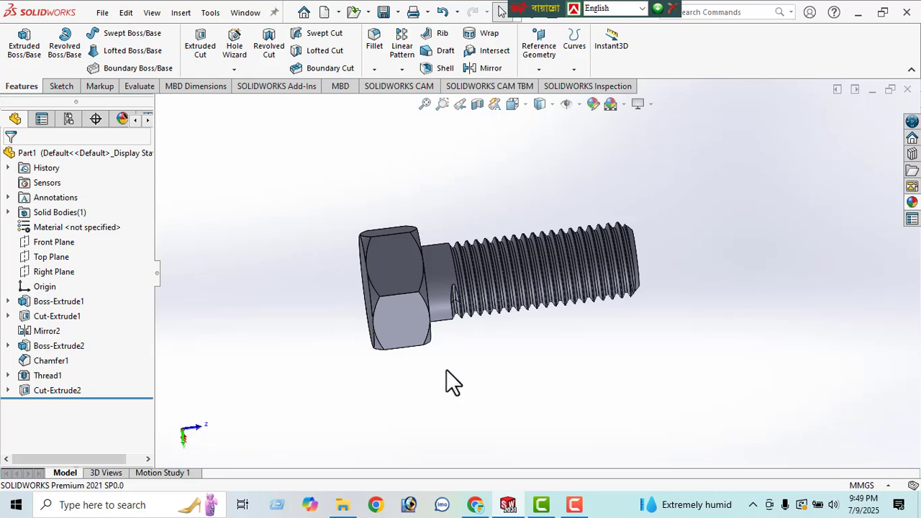
left_click(542, 506)
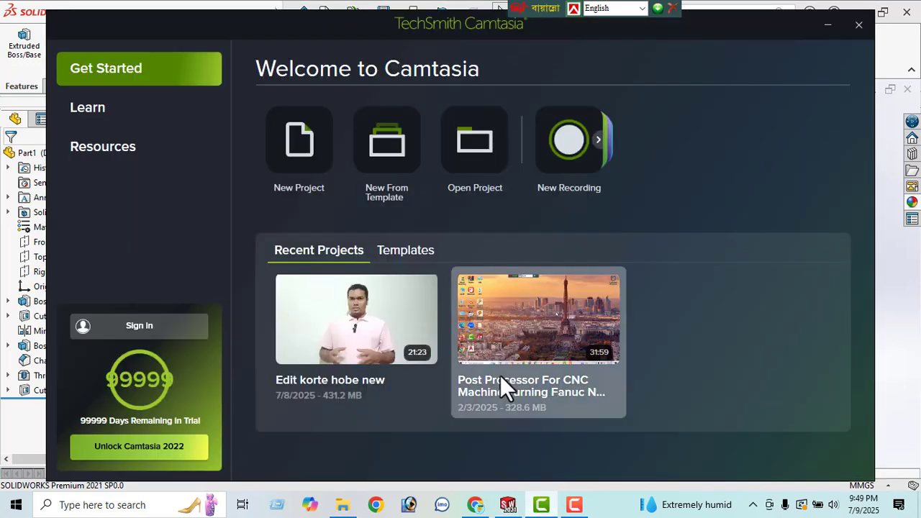
left_click(829, 27)
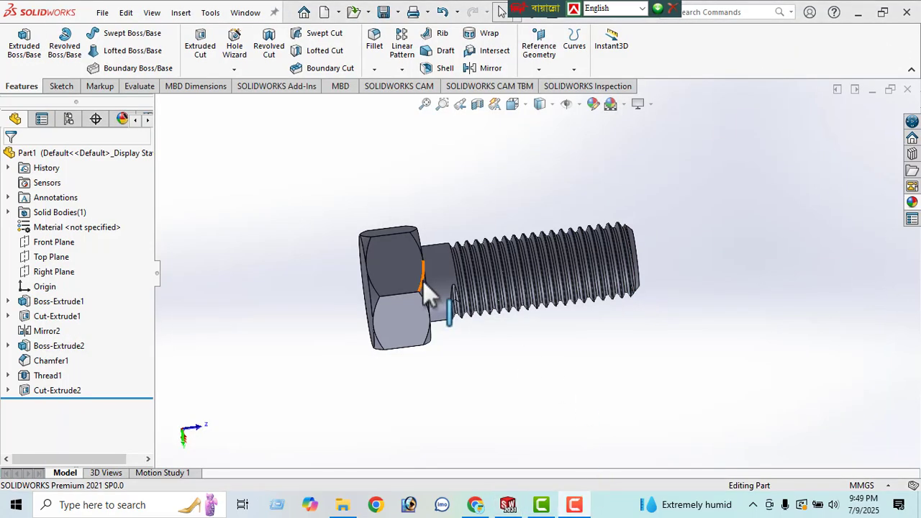